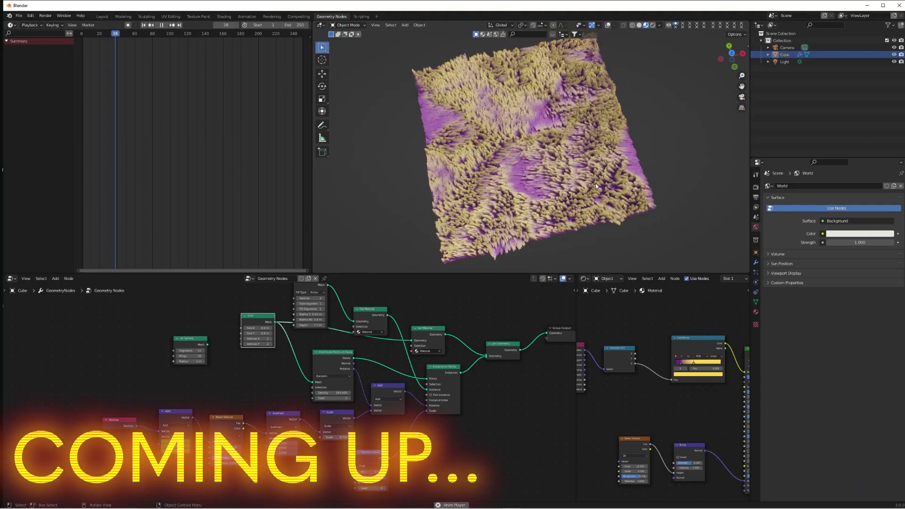
Recolour the yellow stop of the material's color ramp to light blue.
{"action": "middle_click_drag", "start_coordinate": [595, 182], "coordinate": [578, 168]}
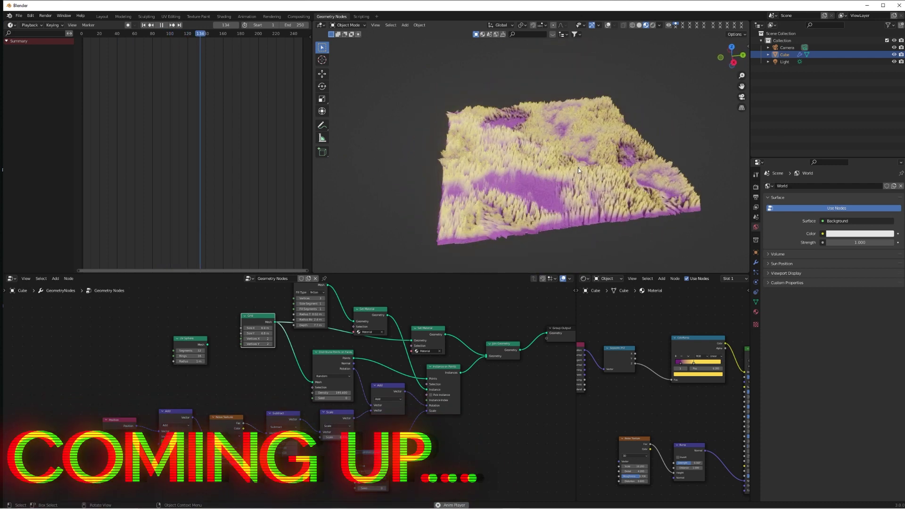
{"action": "left_click", "coordinate": [697, 373]}
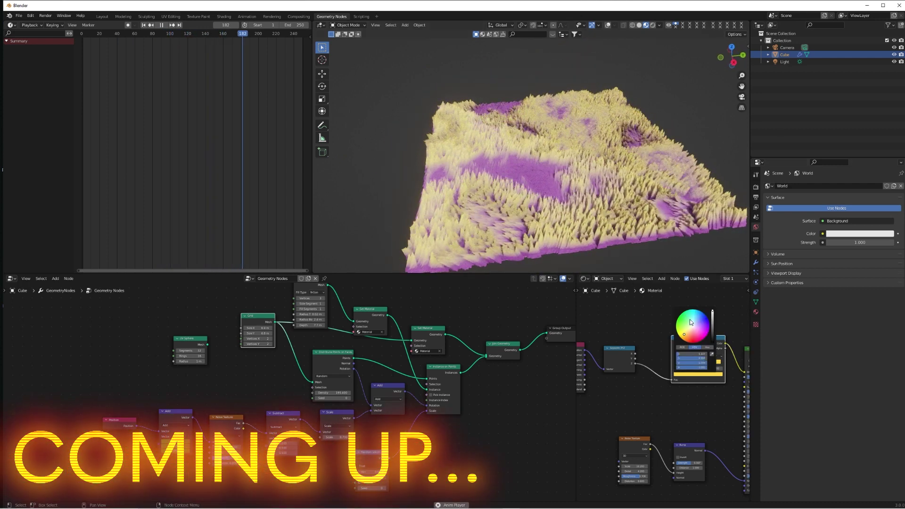
{"action": "left_click_drag", "start_coordinate": [690, 323], "coordinate": [698, 322]}
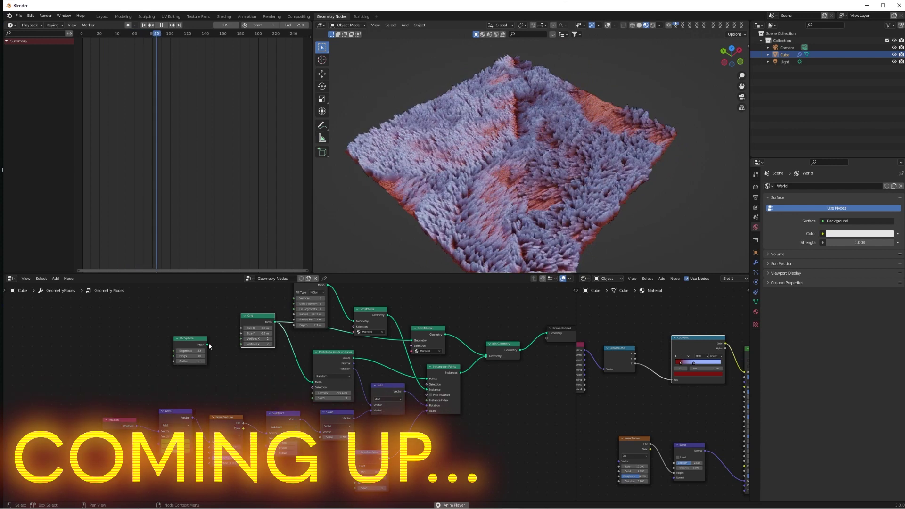
Feed the UV Sphere's mesh into the Distribute Points on Faces node in place of the grid.
{"action": "left_click_drag", "start_coordinate": [207, 345], "coordinate": [307, 382]}
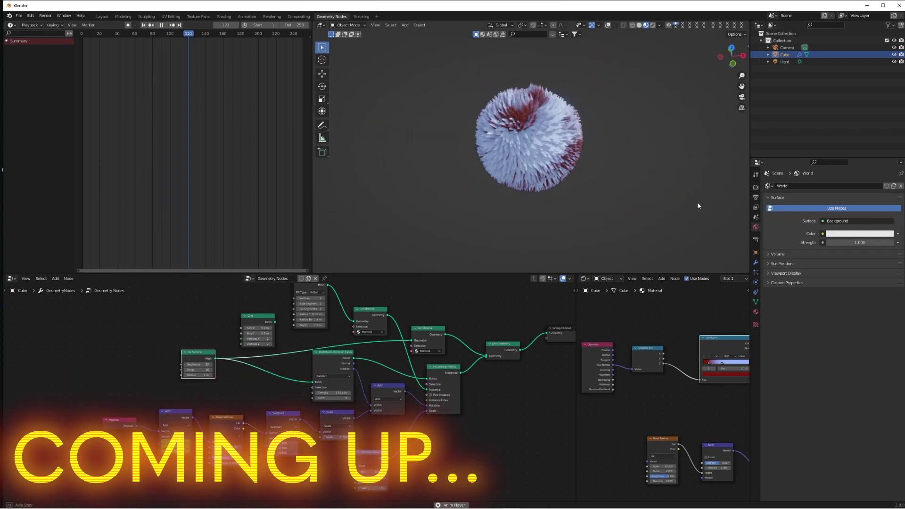
{"action": "middle_click_drag", "start_coordinate": [698, 206], "coordinate": [731, 192]}
{"action": "scroll", "coordinate": [570, 150], "scroll_direction": "up", "scroll_amount": 3}
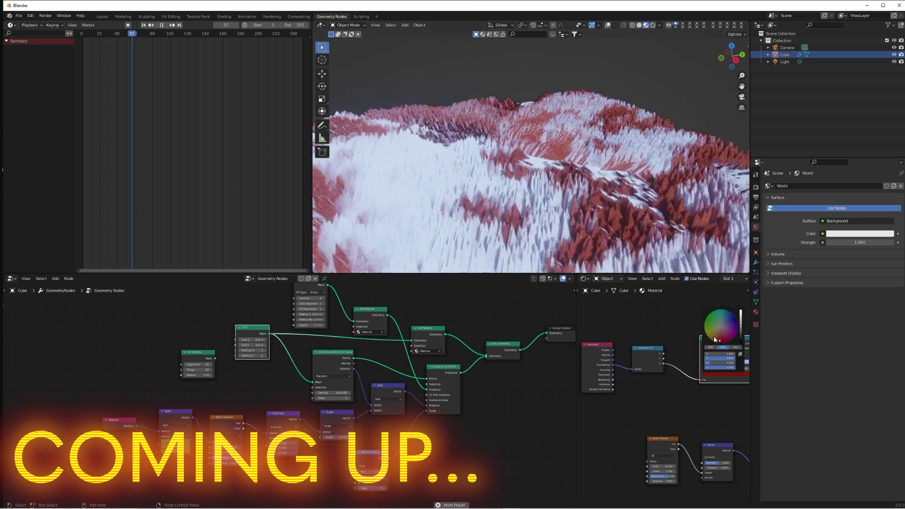
Recolour the dark red stop of the material's color ramp to magenta.
{"action": "left_click_drag", "start_coordinate": [735, 325], "coordinate": [731, 335]}
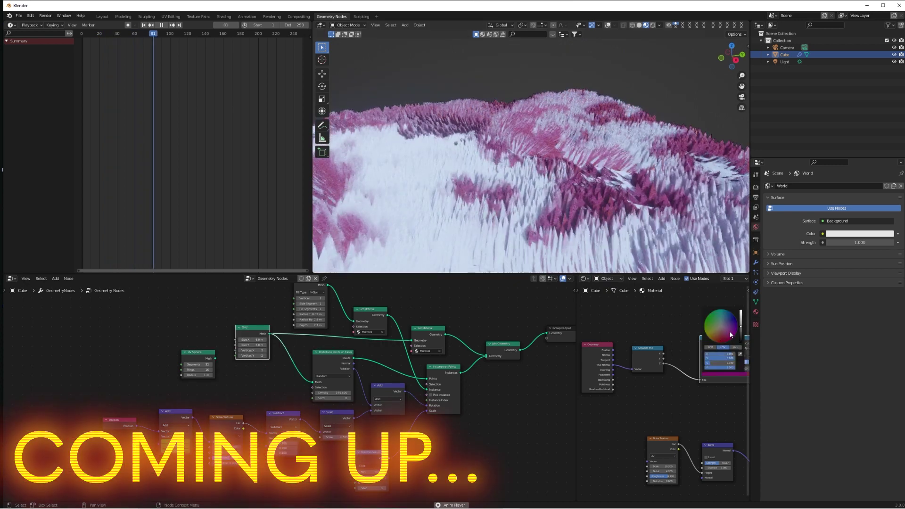
{"action": "middle_click_drag", "start_coordinate": [728, 376], "coordinate": [686, 376]}
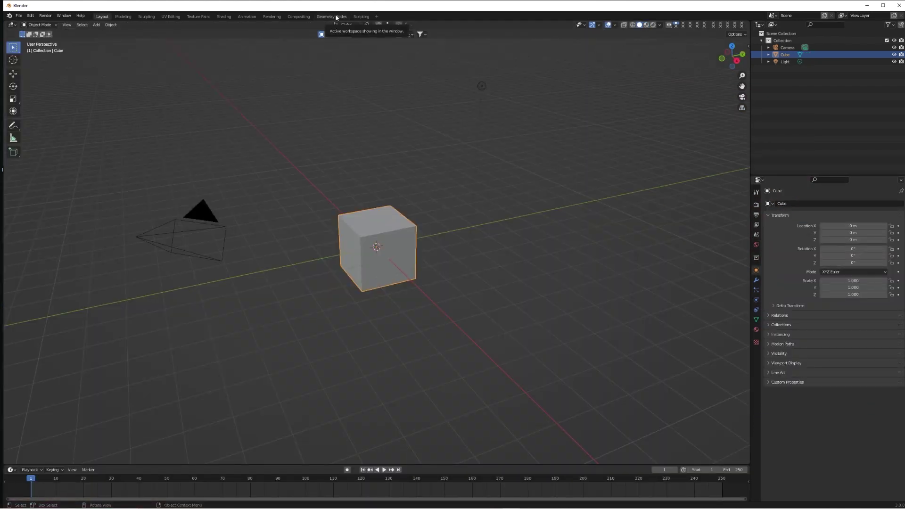
Switch to the Geometry Nodes workspace and replace its spreadsheet with a timeline.
{"action": "left_click", "coordinate": [337, 17]}
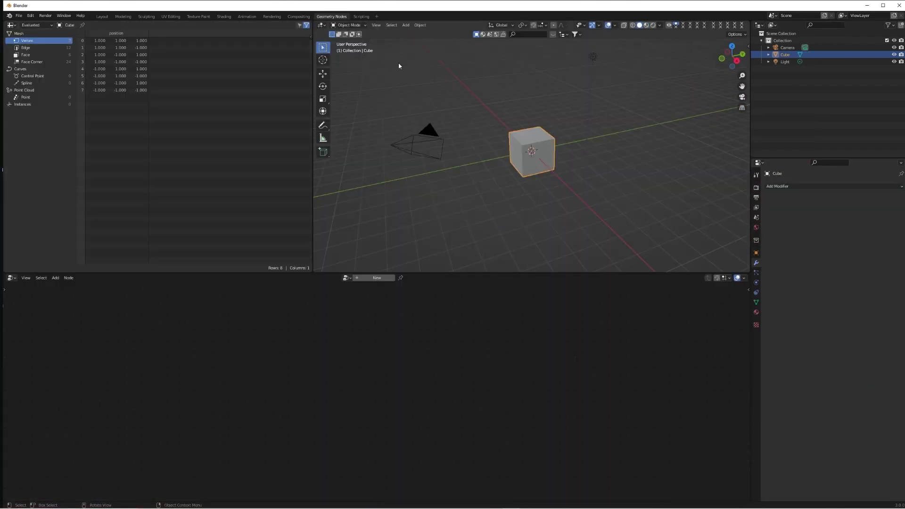
{"action": "left_click", "coordinate": [11, 25]}
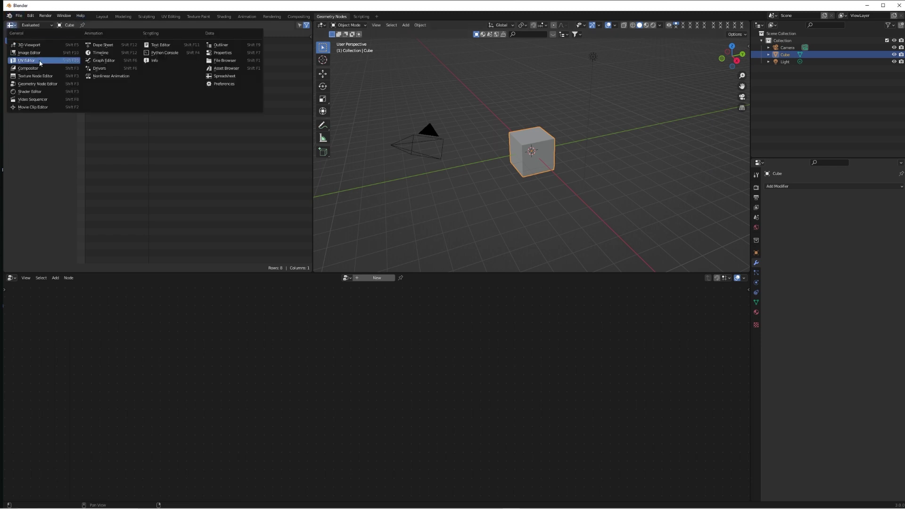
{"action": "left_click", "coordinate": [105, 52]}
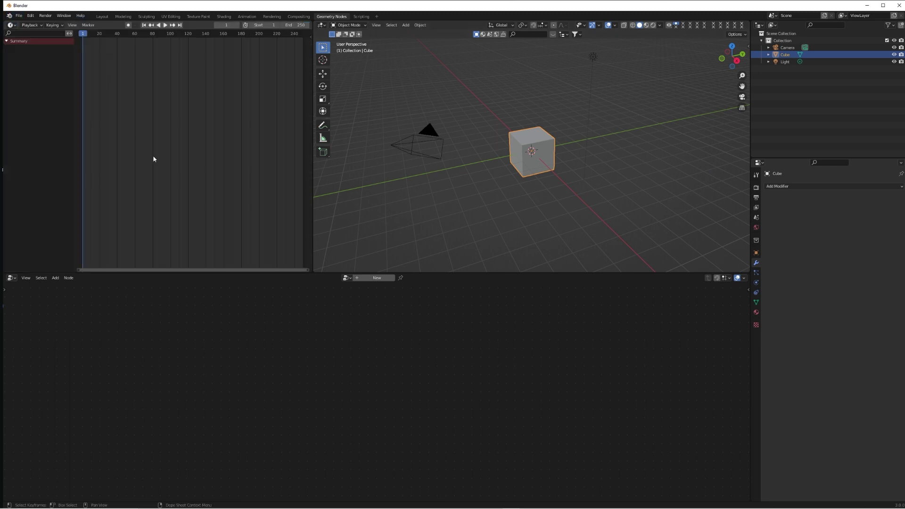
Enable ambient occlusion, bloom and screen space reflections in the Eevee render settings, and expand the ambient occlusion options.
{"action": "left_click", "coordinate": [756, 188]}
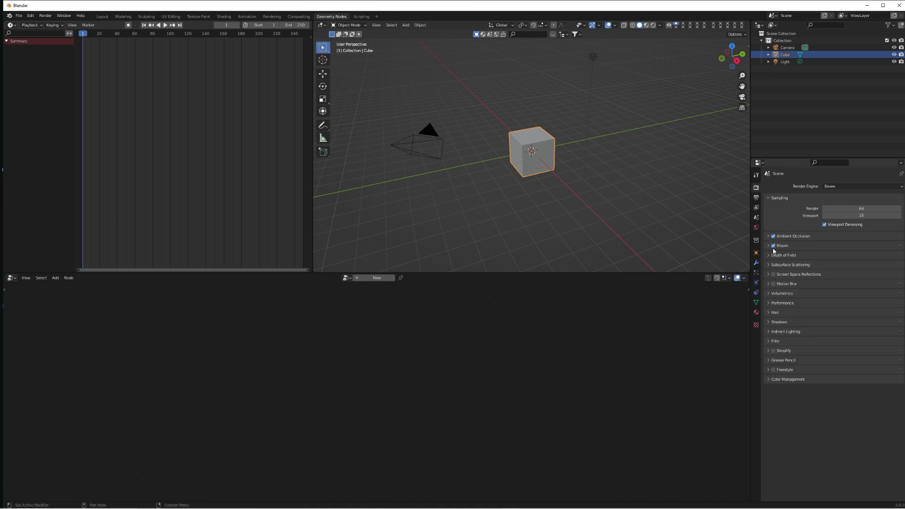
{"action": "left_click", "coordinate": [793, 236]}
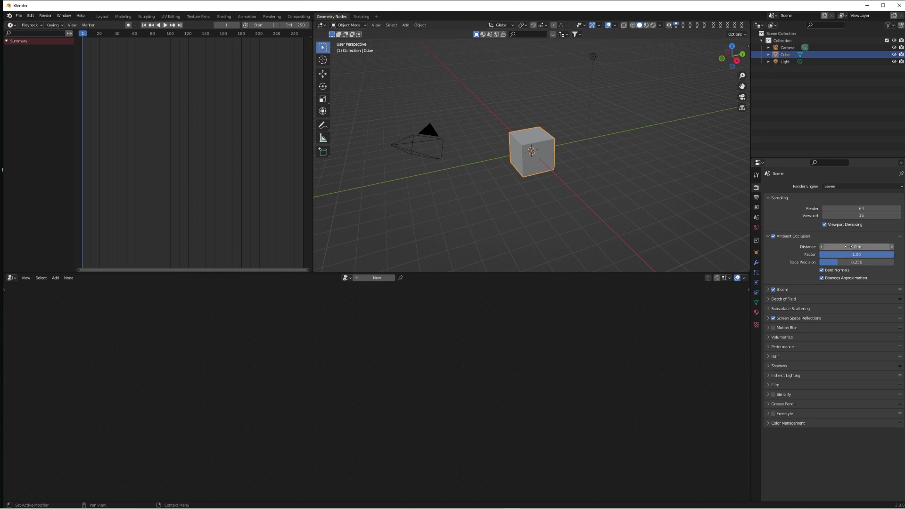
{"action": "scroll", "coordinate": [633, 162], "scroll_direction": "up", "scroll_amount": 4}
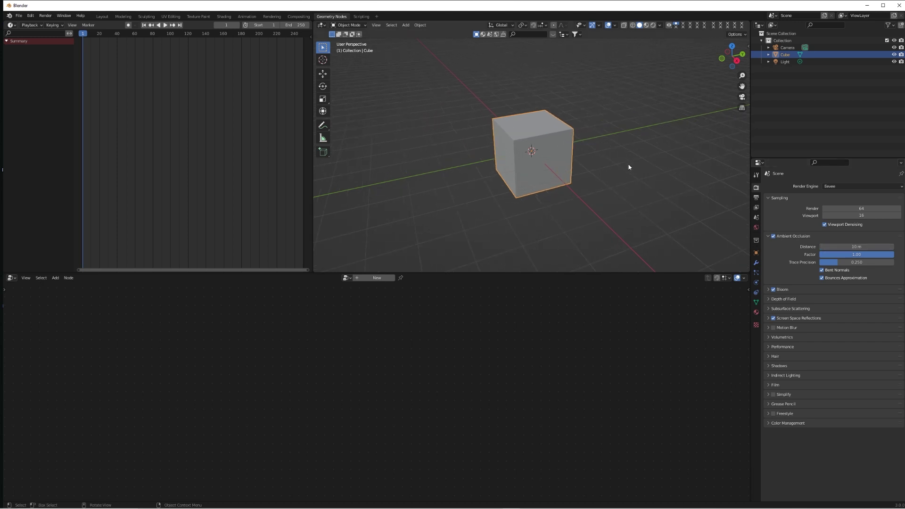
Create a new geometry node tree on the cube and delete its Group Input node.
{"action": "left_click", "coordinate": [396, 133]}
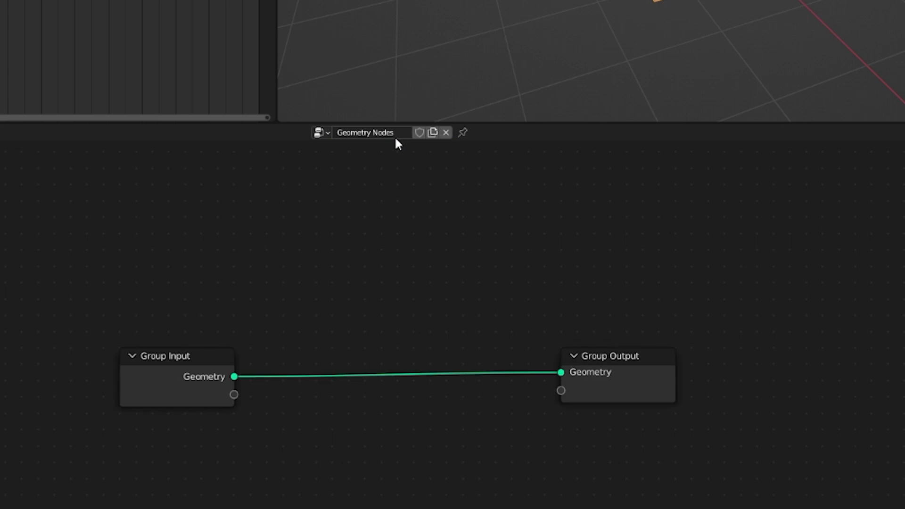
{"action": "key", "text": "Home"}
{"action": "left_click", "coordinate": [238, 323]}
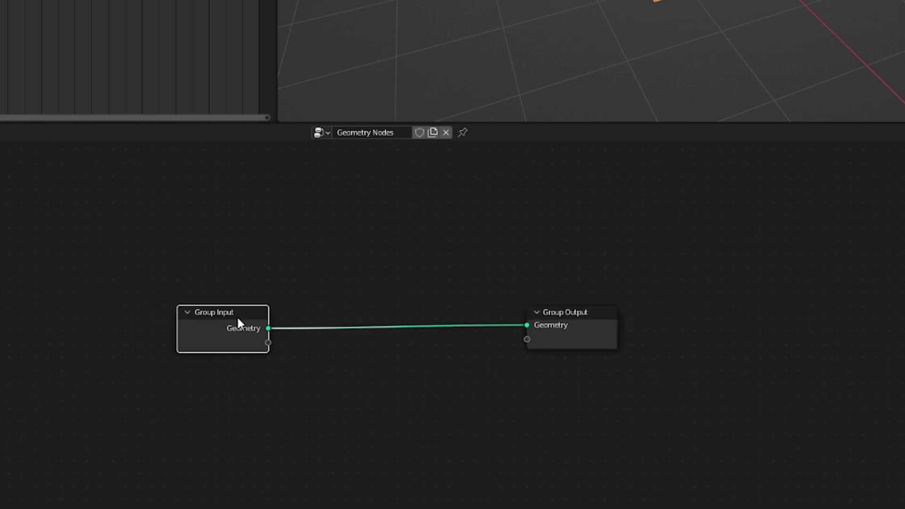
{"action": "key", "text": "x"}
Add a Grid mesh primitive node and connect its mesh to the Group Output's geometry.
{"action": "key", "text": "shift+a"}
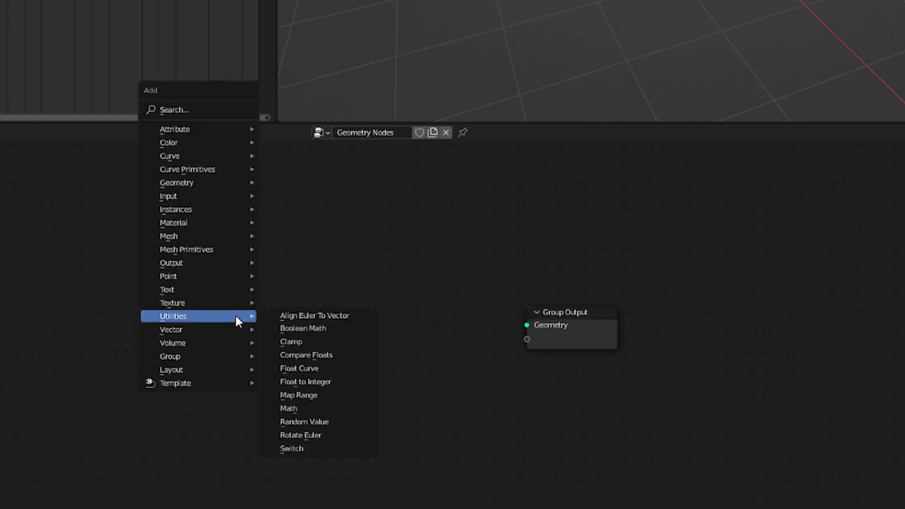
{"action": "mouse_move", "coordinate": [233, 244]}
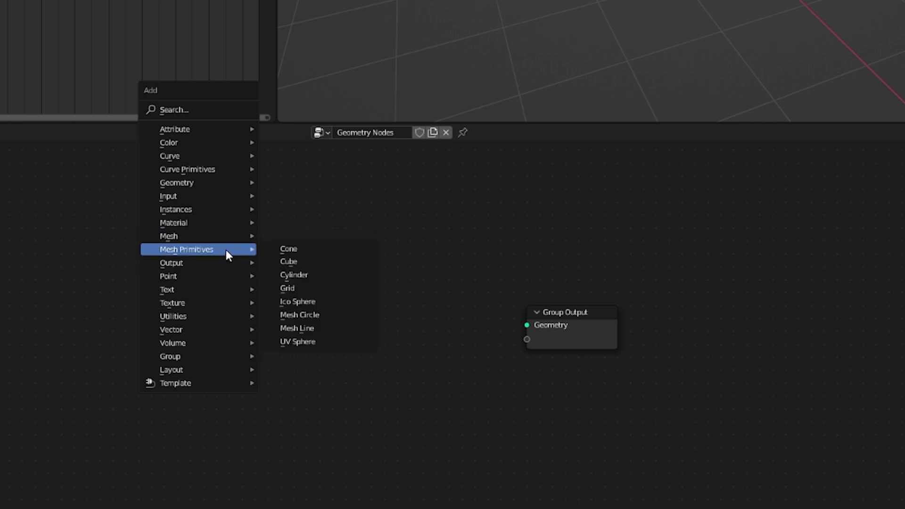
{"action": "left_click", "coordinate": [304, 289]}
{"action": "left_click", "coordinate": [148, 286]}
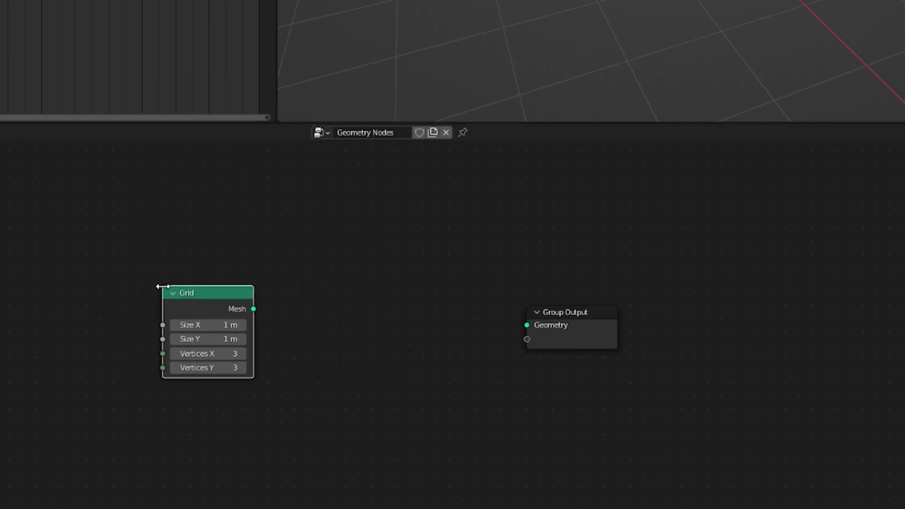
{"action": "left_click_drag", "start_coordinate": [422, 330], "coordinate": [527, 325]}
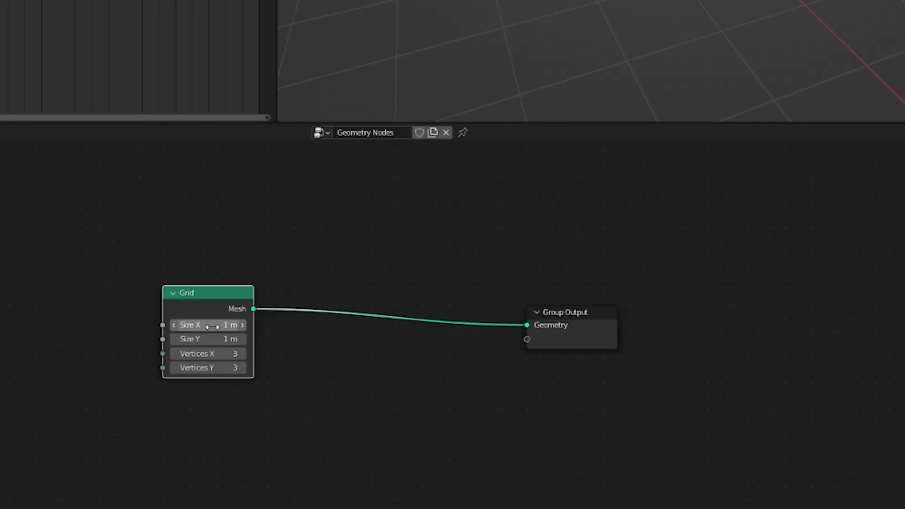
Set the grid's X and Y sizes to 5 m each.
{"action": "left_click", "coordinate": [212, 326]}
{"action": "type", "text": "5"}
{"action": "key", "text": "Tab"}
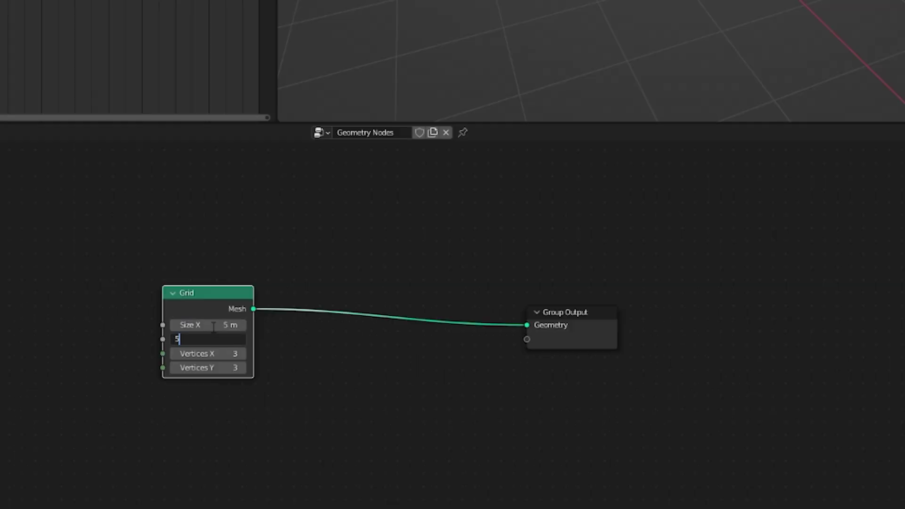
{"action": "type", "text": "5"}
{"action": "key", "text": "Return"}
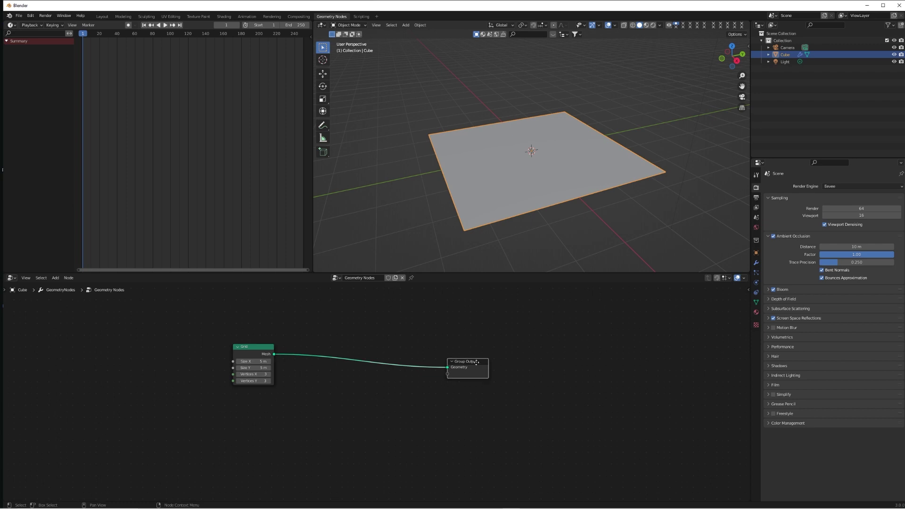
Shift the Group Output node aside and add an unconnected Distribute Points on Faces node below the grid's link.
{"action": "left_click_drag", "start_coordinate": [476, 362], "coordinate": [490, 355]}
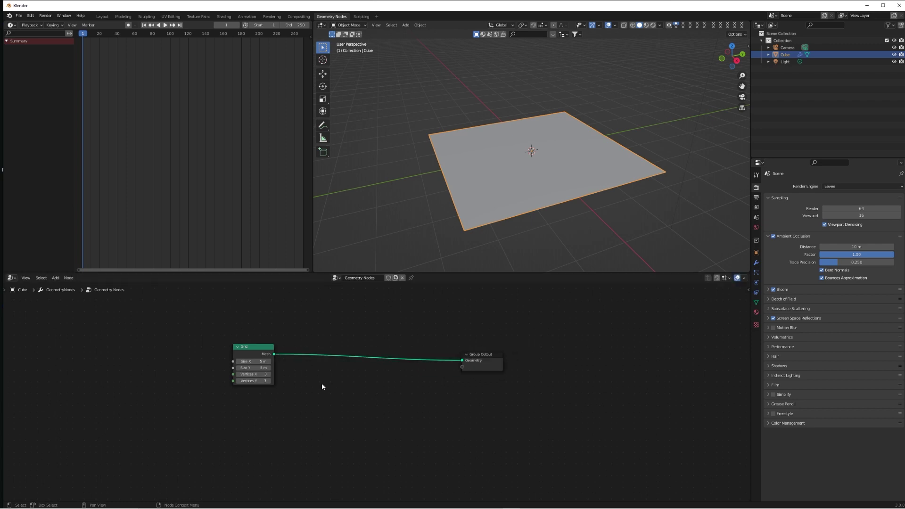
{"action": "key", "text": "shift+a"}
{"action": "mouse_move", "coordinate": [316, 398]}
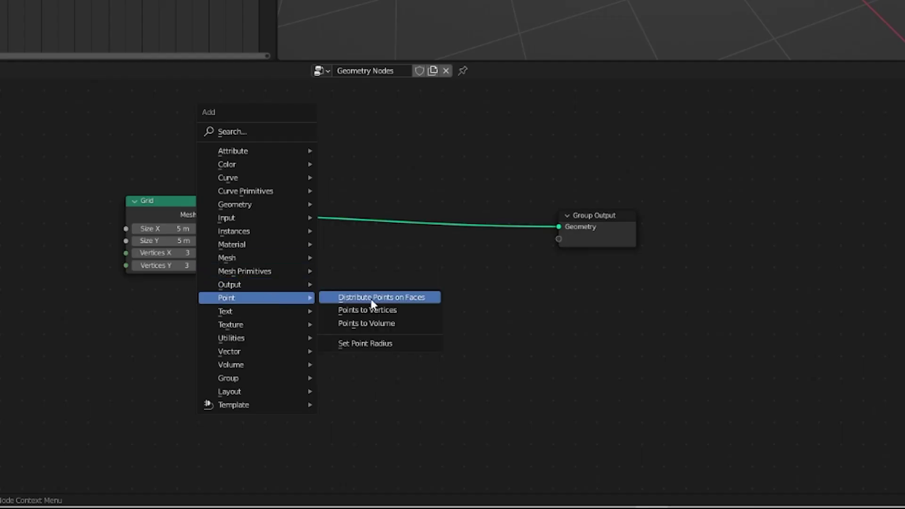
{"action": "left_click", "coordinate": [386, 296]}
{"action": "left_click", "coordinate": [282, 258]}
Add an Instance on Points node beside the Distribute Points on Faces node.
{"action": "key", "text": "shift+a"}
{"action": "mouse_move", "coordinate": [440, 286]}
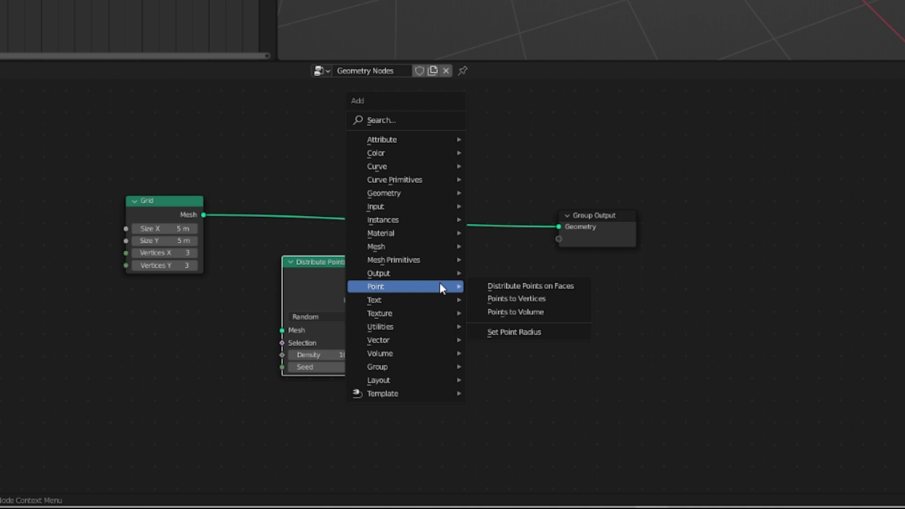
{"action": "mouse_move", "coordinate": [423, 220]}
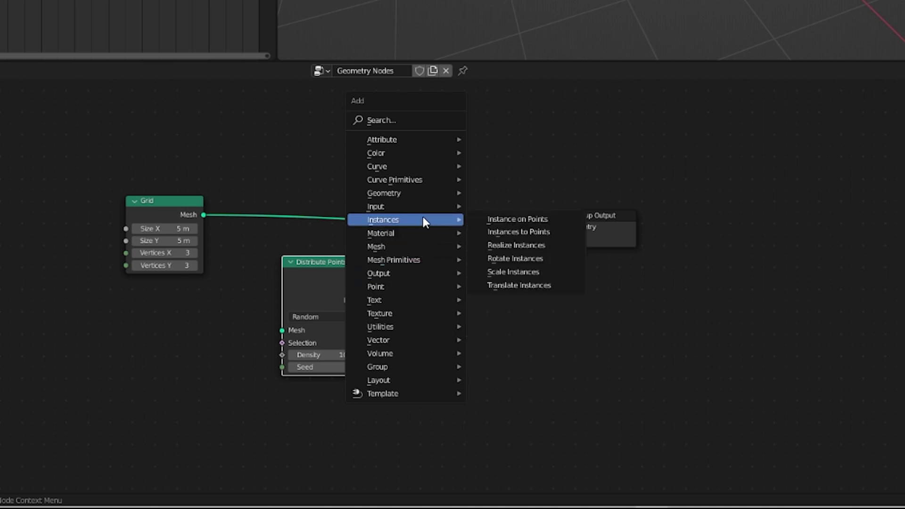
{"action": "left_click", "coordinate": [526, 220]}
{"action": "left_click", "coordinate": [436, 268]}
Move the Group Output node farther out and place a Join Geometry node in front of it.
{"action": "left_click_drag", "start_coordinate": [608, 214], "coordinate": [711, 189]}
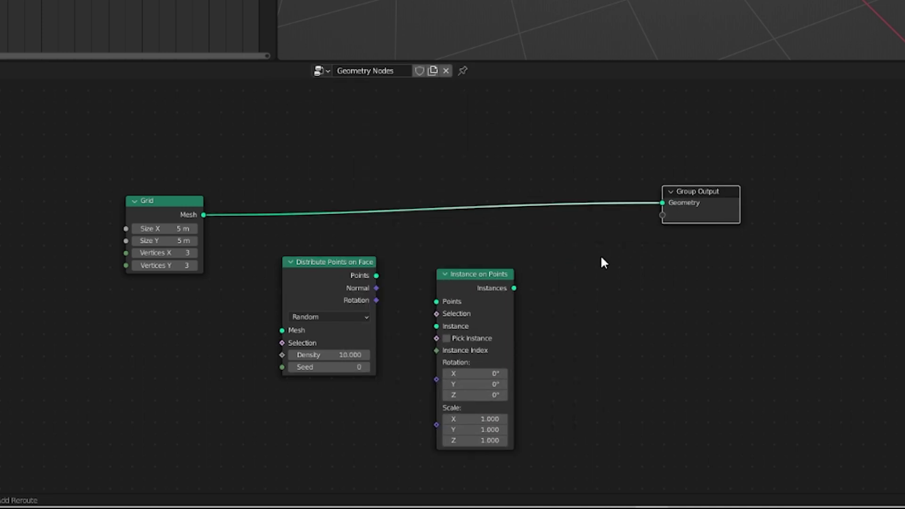
{"action": "key", "text": "shift+a"}
{"action": "mouse_move", "coordinate": [593, 229]}
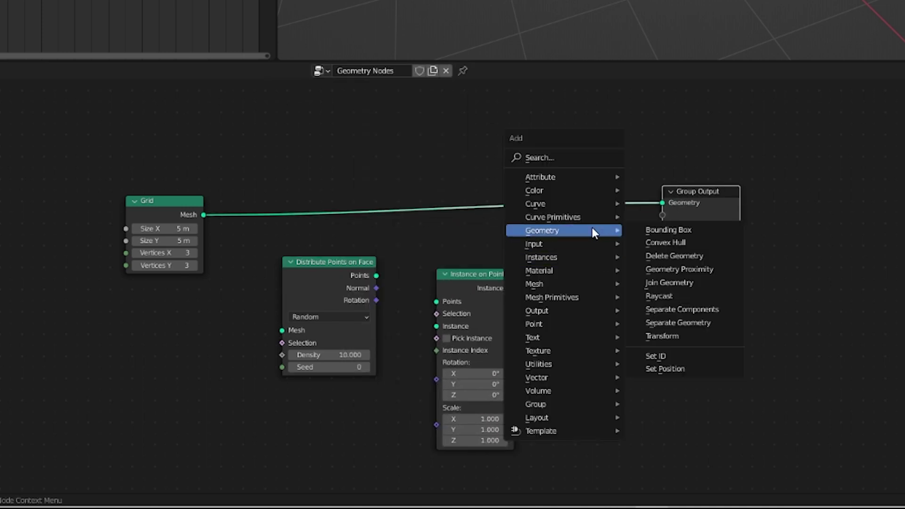
{"action": "left_click", "coordinate": [687, 281]}
{"action": "left_click", "coordinate": [565, 229]}
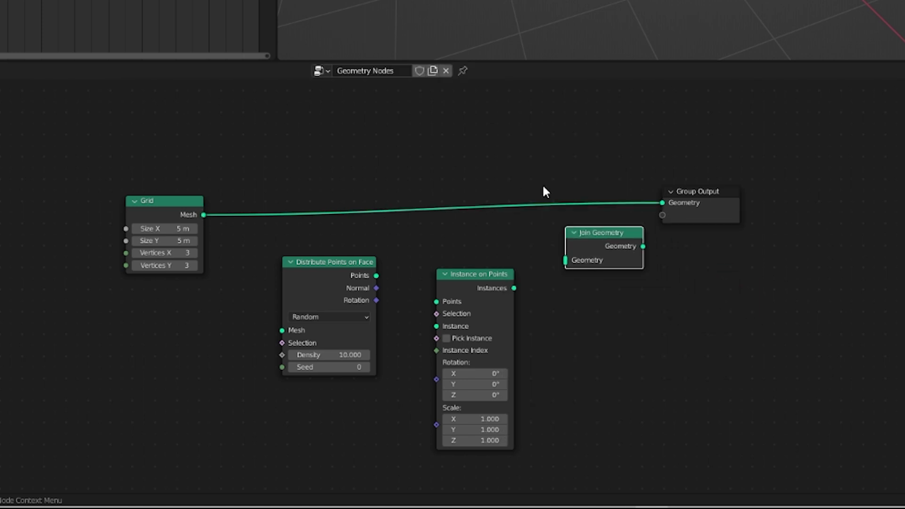
Wire the grid through point distribution and instancing, join the instances with the grid mesh, and send the joined geometry to the Group Output.
{"action": "left_click_drag", "start_coordinate": [680, 207], "coordinate": [563, 260]}
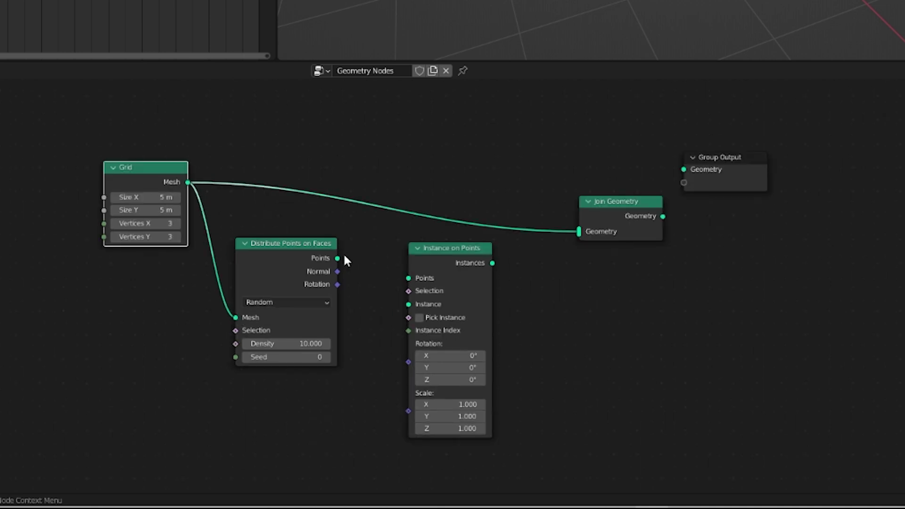
{"action": "left_click_drag", "start_coordinate": [337, 258], "coordinate": [408, 278]}
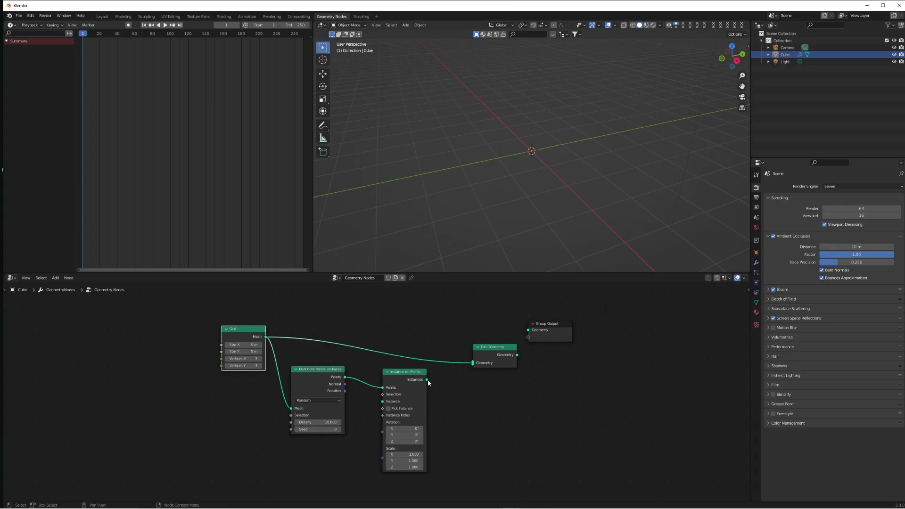
{"action": "left_click_drag", "start_coordinate": [516, 354], "coordinate": [581, 344]}
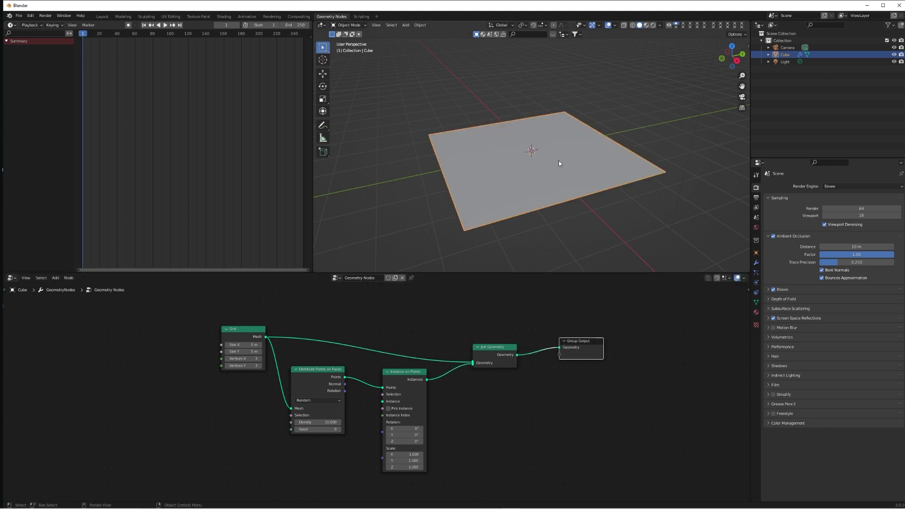
Add a Cone mesh primitive node above the Grid node.
{"action": "scroll", "coordinate": [560, 164], "scroll_direction": "up", "scroll_amount": 1}
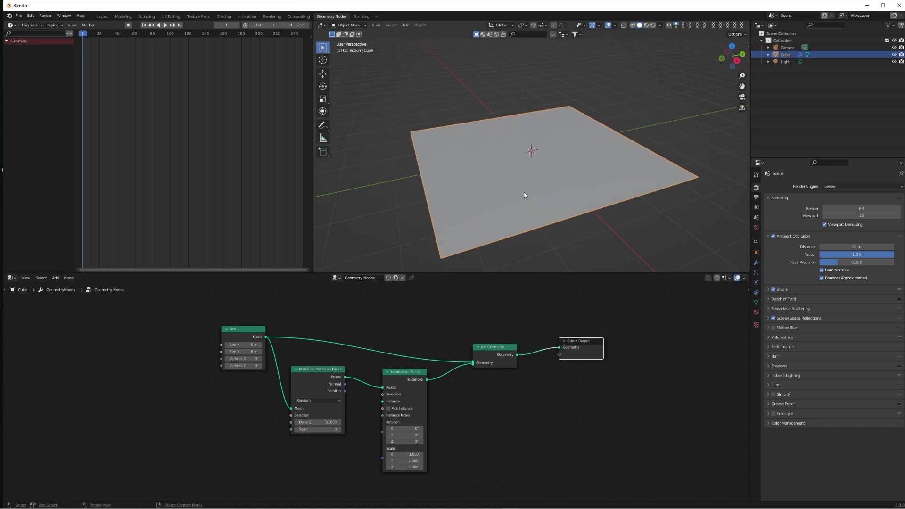
{"action": "scroll", "coordinate": [451, 381], "scroll_direction": "down", "scroll_amount": 1, "text": "shift"}
{"action": "scroll", "coordinate": [329, 317], "scroll_direction": "up", "scroll_amount": 4, "text": "shift"}
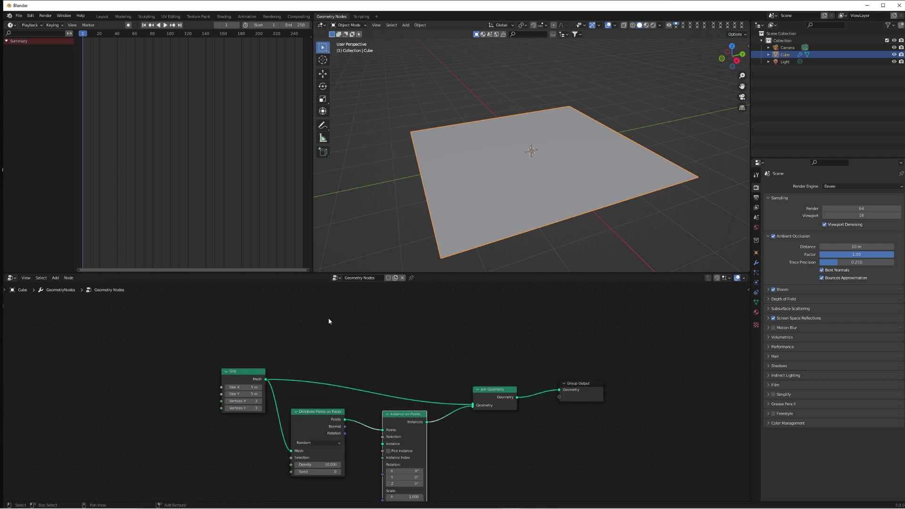
{"action": "key", "text": "shift+a"}
{"action": "mouse_move", "coordinate": [301, 368]}
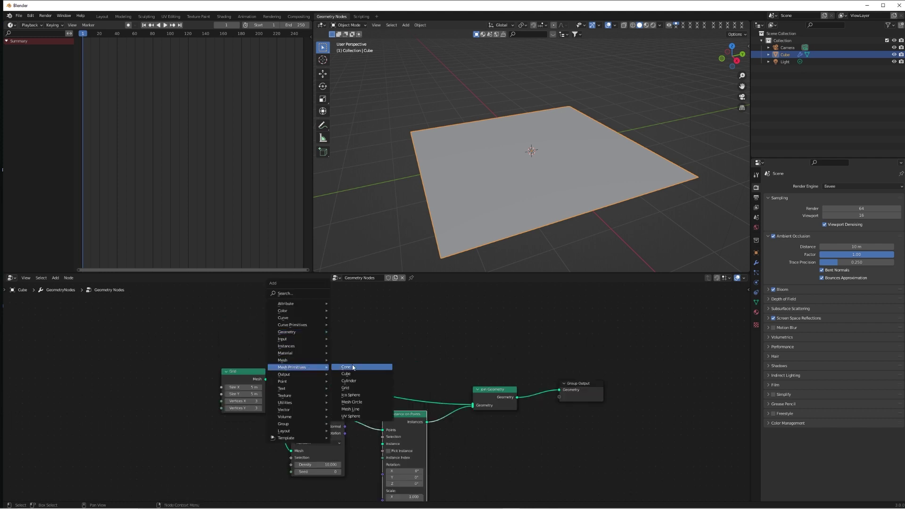
{"action": "left_click", "coordinate": [352, 367]}
{"action": "left_click", "coordinate": [289, 305]}
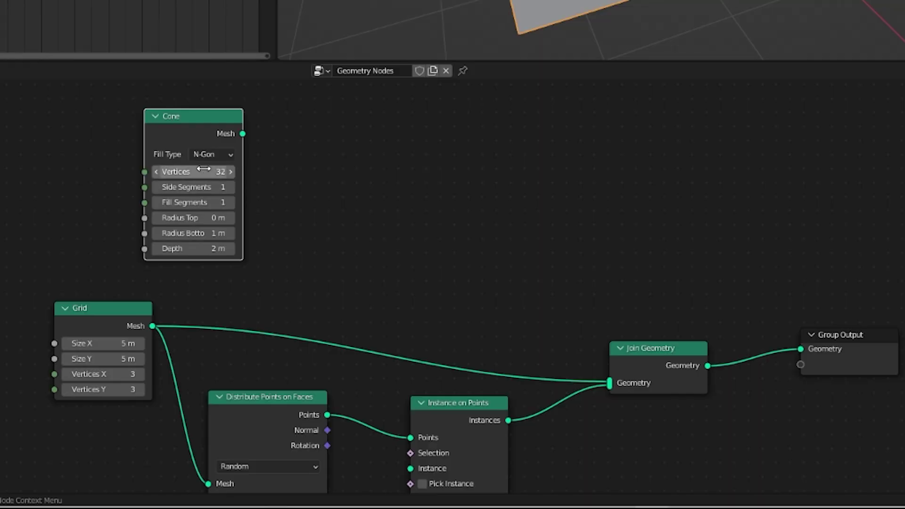
Set the cone's vertices to 3 and wire its mesh into the Instance input of Instance on Points.
{"action": "key", "text": "Return"}
{"action": "left_click_drag", "start_coordinate": [244, 105], "coordinate": [407, 439]}
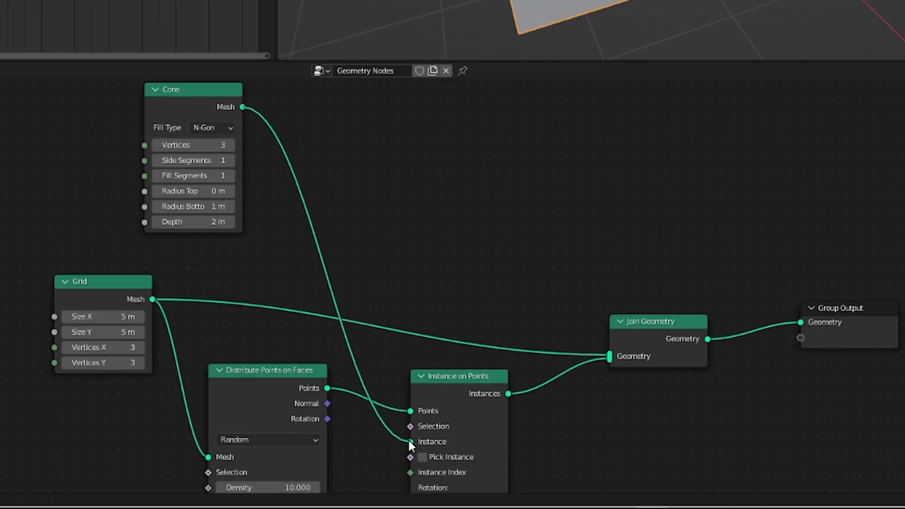
{"action": "middle_click_drag", "start_coordinate": [547, 162], "coordinate": [564, 179]}
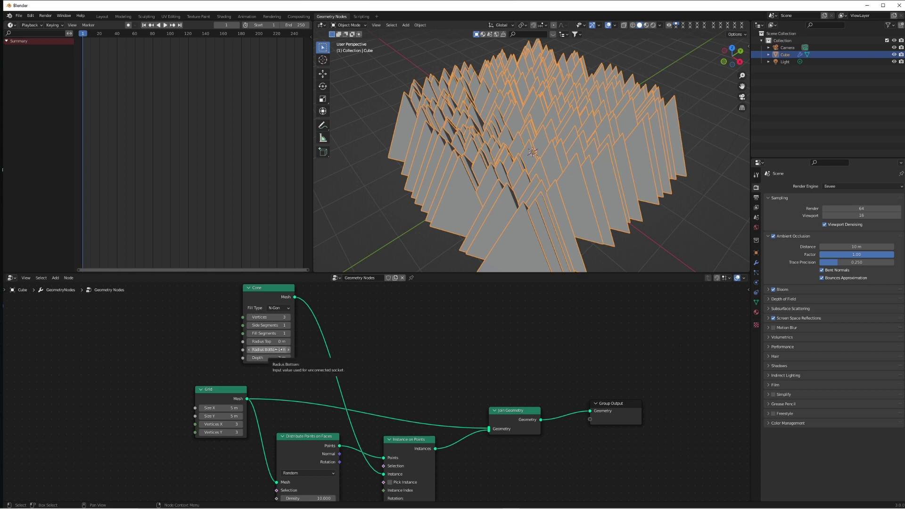
Set the cone's bottom radius to 0.2 m, try a top radius of 0.05 m and reduce that to 0.005 m.
{"action": "left_click_drag", "start_coordinate": [278, 349], "coordinate": [264, 349]}
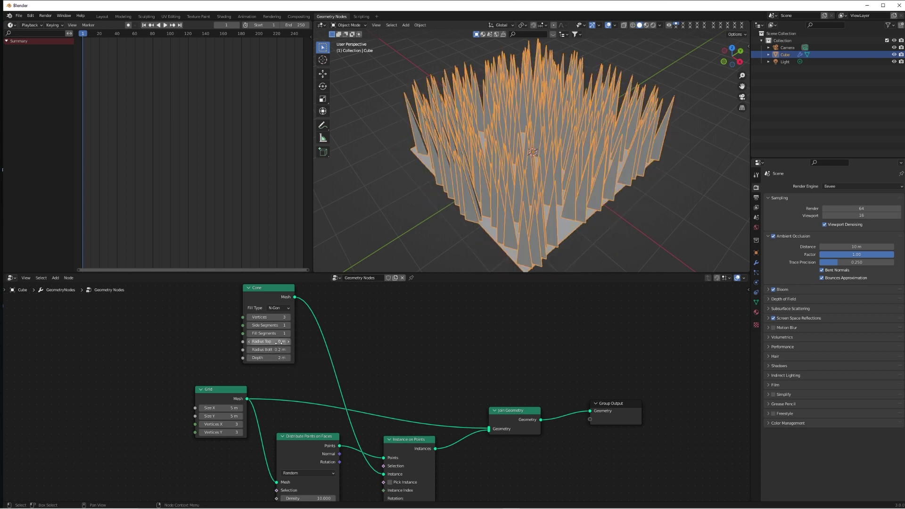
{"action": "scroll", "coordinate": [662, 165], "scroll_direction": "up", "scroll_amount": 6}
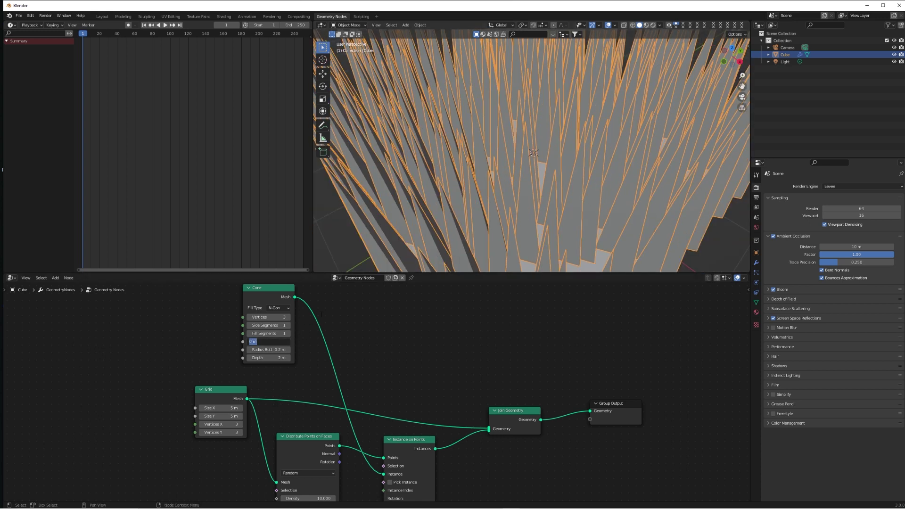
{"action": "type", "text": ".05"}
{"action": "key", "text": "Return"}
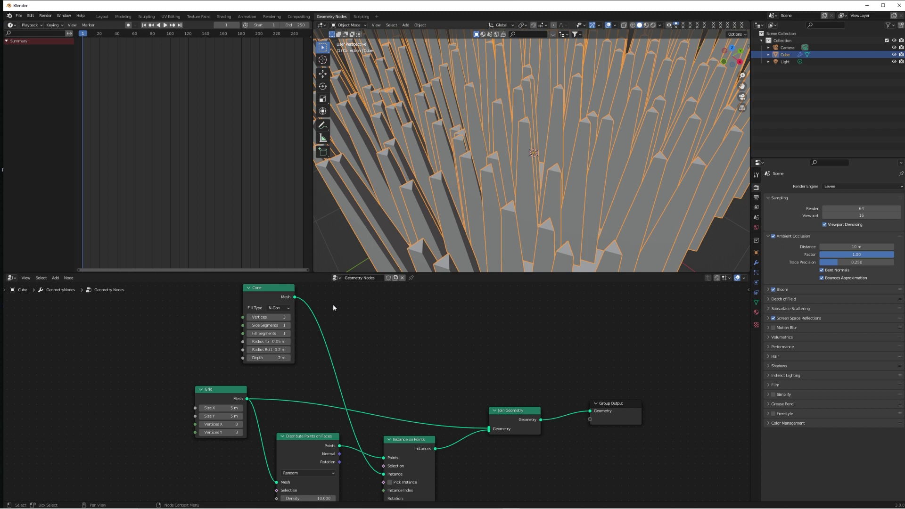
{"action": "scroll", "coordinate": [578, 128], "scroll_direction": "down", "scroll_amount": 5}
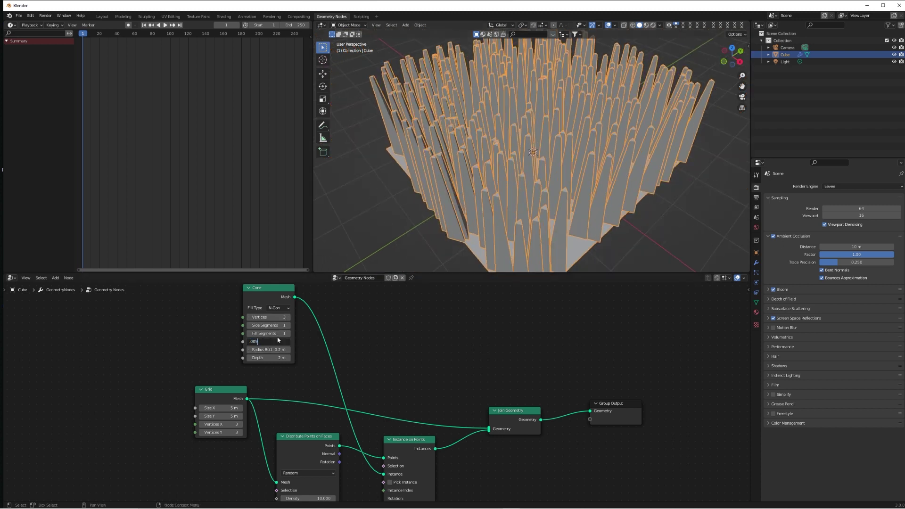
{"action": "key", "text": "Return"}
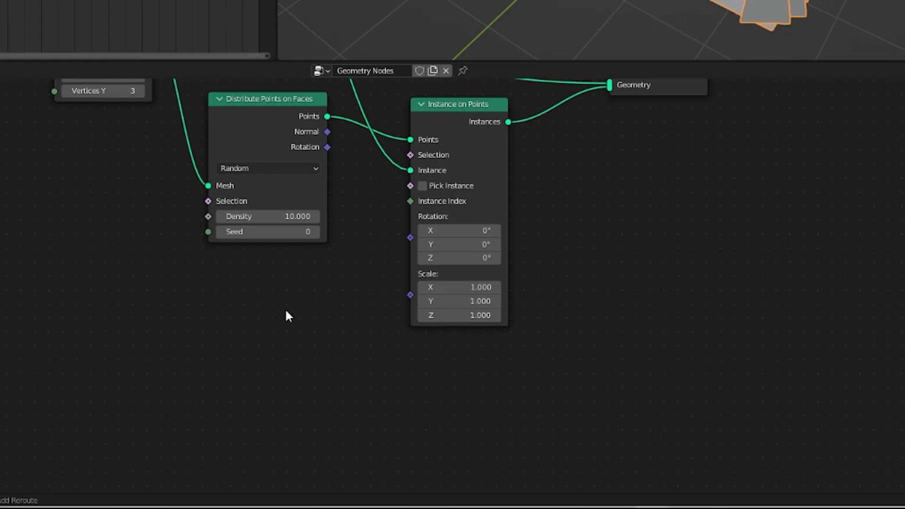
Add a Random Value node driving the instance scale, with a minimum of 0 and a maximum of 0.6.
{"action": "key", "text": "shift+a"}
{"action": "mouse_move", "coordinate": [293, 310]}
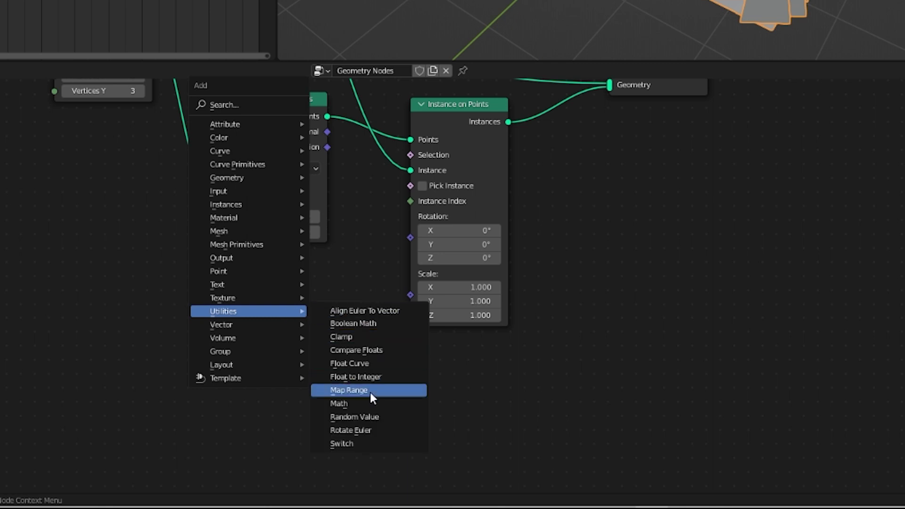
{"action": "left_click", "coordinate": [354, 417]}
{"action": "left_click", "coordinate": [254, 320]}
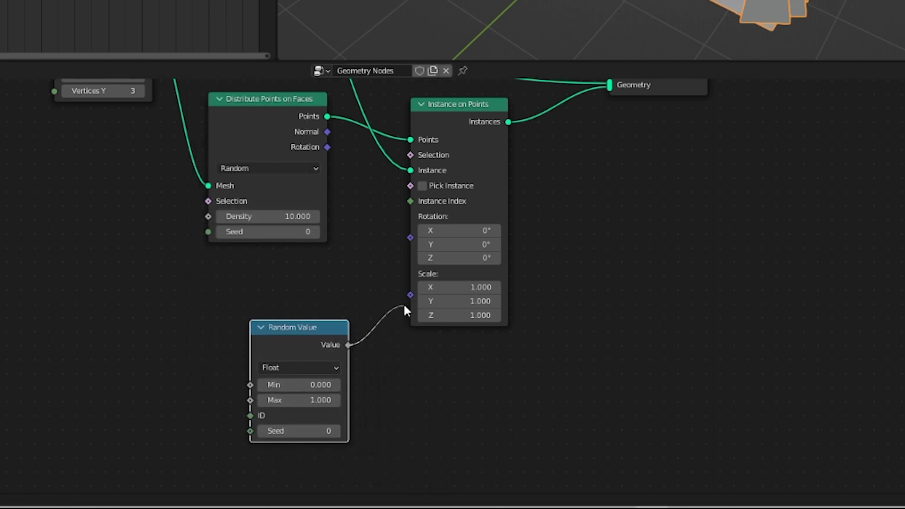
{"action": "left_click_drag", "start_coordinate": [404, 306], "coordinate": [409, 296]}
{"action": "left_click_drag", "start_coordinate": [311, 385], "coordinate": [335, 384]}
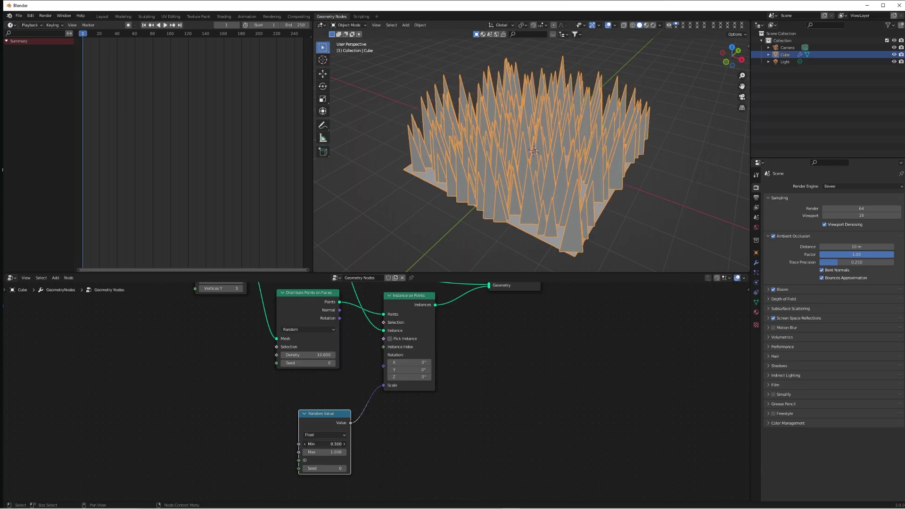
{"action": "mouse_move", "coordinate": [330, 444]}
{"action": "left_mouse_down"}
{"action": "mouse_move", "coordinate": [299, 452]}
{"action": "mouse_move", "coordinate": [323, 452]}
{"action": "mouse_move", "coordinate": [315, 444]}
{"action": "left_mouse_up"}
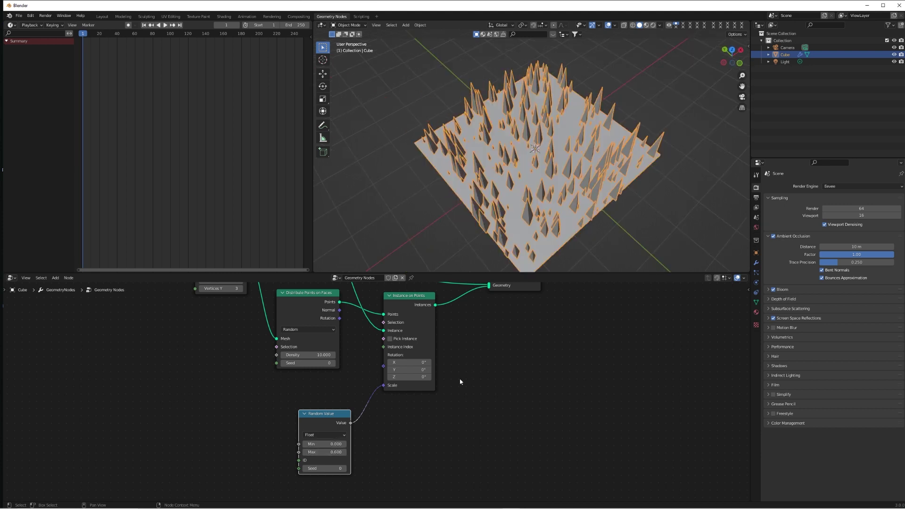
Set the density of the Distribute Points on Faces node to 80.
{"action": "middle_click_drag", "start_coordinate": [307, 356], "coordinate": [308, 398]}
{"action": "left_click_drag", "start_coordinate": [308, 398], "coordinate": [339, 398]}
{"action": "type", "text": "80"}
{"action": "key", "text": "Return"}
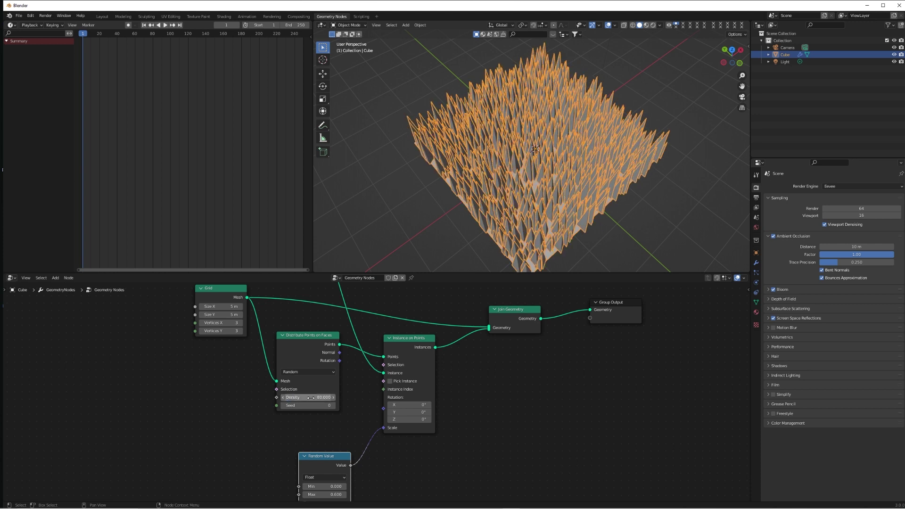
Switch the 3D viewport to Material Preview shading.
{"action": "scroll", "coordinate": [587, 145], "scroll_direction": "up", "scroll_amount": 1}
{"action": "middle_click_drag", "start_coordinate": [588, 145], "coordinate": [633, 134]}
{"action": "key", "text": "z"}
{"action": "left_click", "coordinate": [549, 172]}
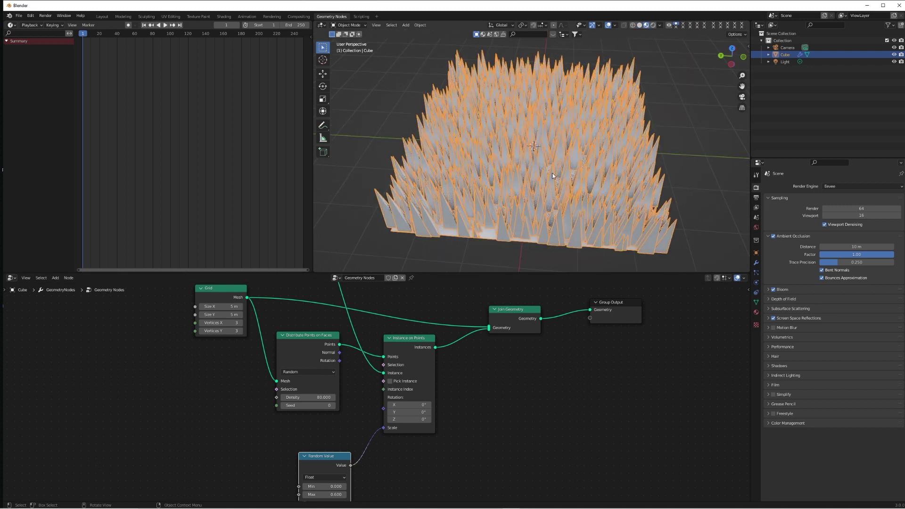
{"action": "scroll", "coordinate": [550, 168], "scroll_direction": "down", "scroll_amount": 1}
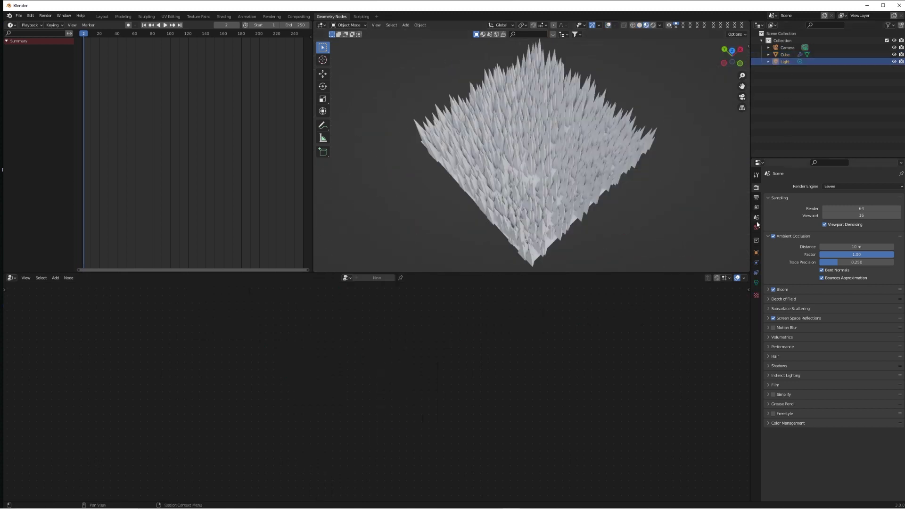
Change the scene light to a Sun with strength 10 and enable scene lights in the viewport shading.
{"action": "left_click", "coordinate": [755, 282]}
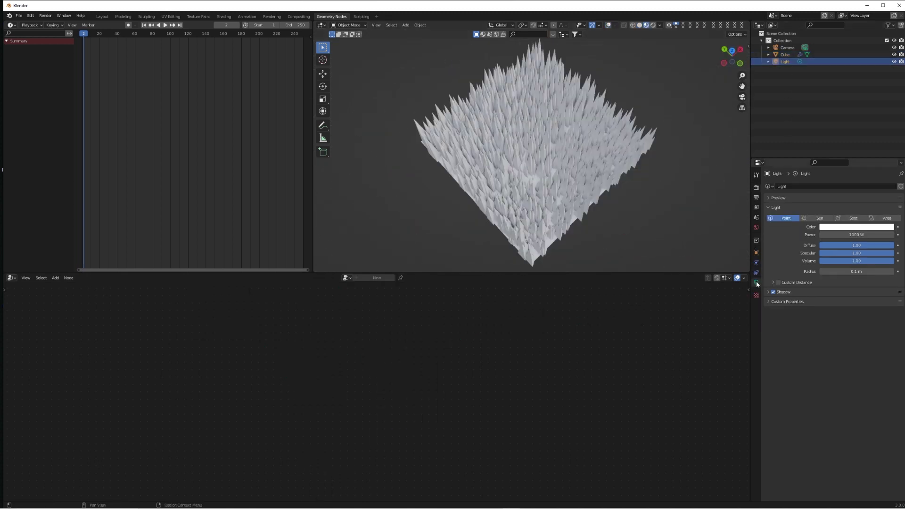
{"action": "left_click", "coordinate": [822, 218]}
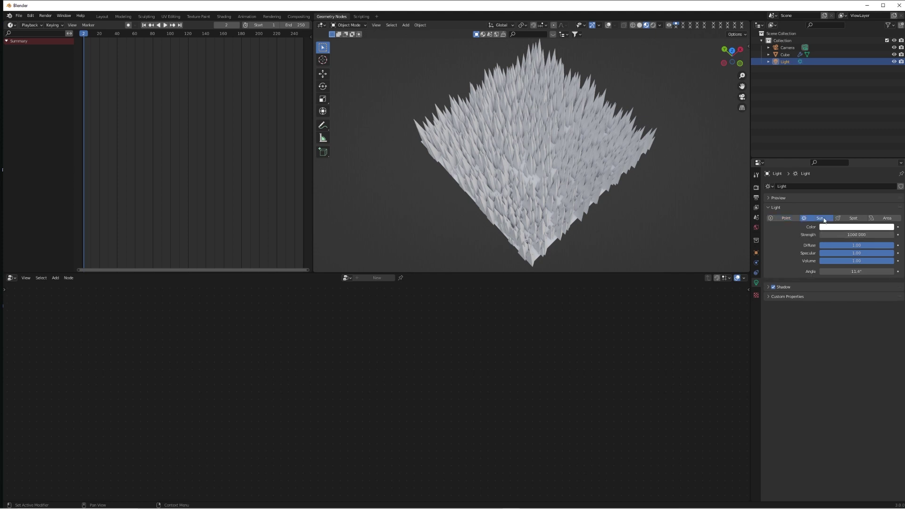
{"action": "left_click", "coordinate": [660, 26]}
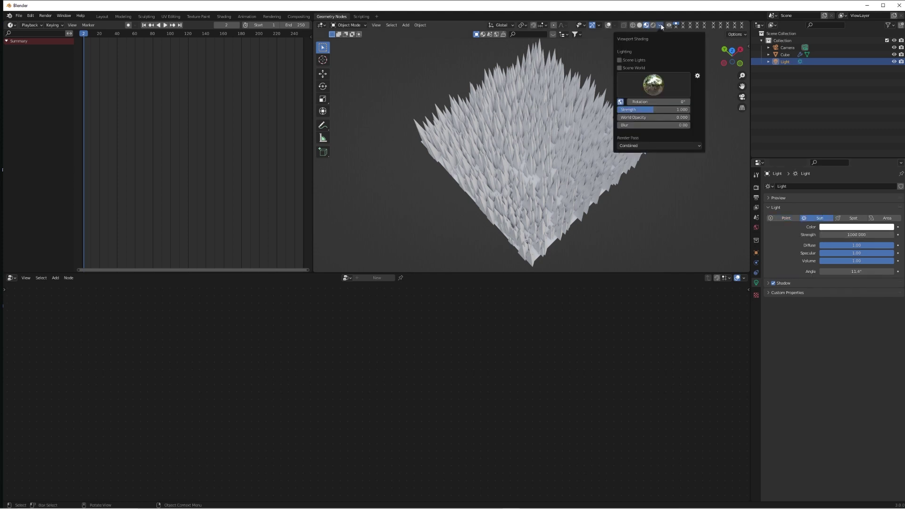
{"action": "left_click", "coordinate": [639, 61]}
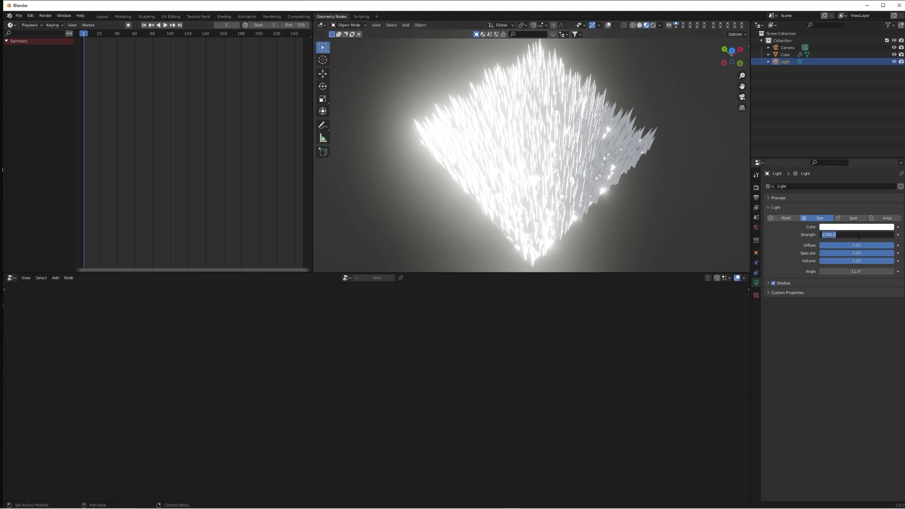
{"action": "key", "text": "Return"}
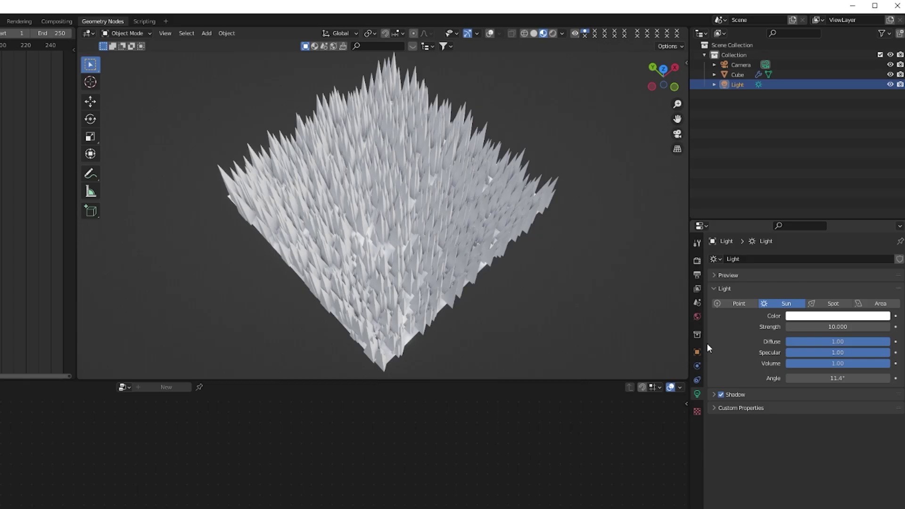
Expand the sun light's shadow settings and enable contact shadows.
{"action": "left_click", "coordinate": [734, 394]}
{"action": "left_click", "coordinate": [728, 438]}
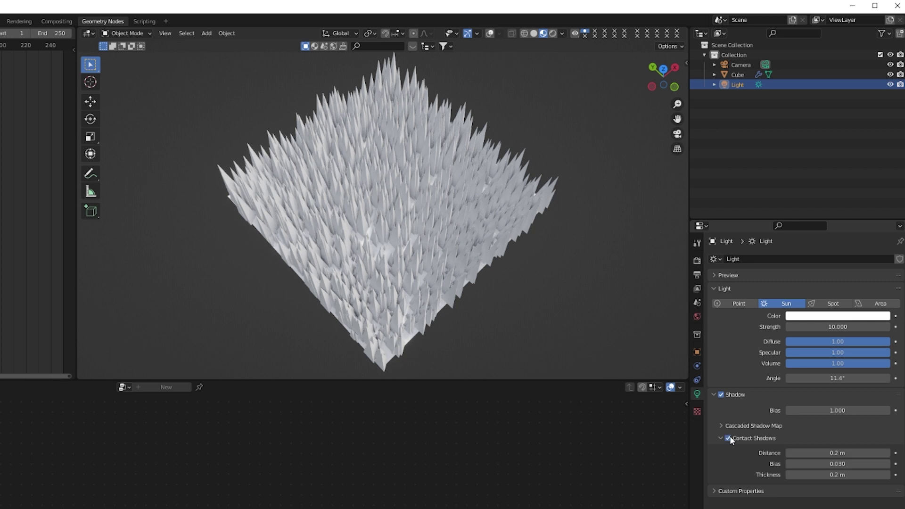
{"action": "left_click", "coordinate": [729, 437]}
{"action": "left_click", "coordinate": [729, 437]}
Compare the cones close up and from afar with the sun's contact shadows on and off.
{"action": "left_click", "coordinate": [391, 258]}
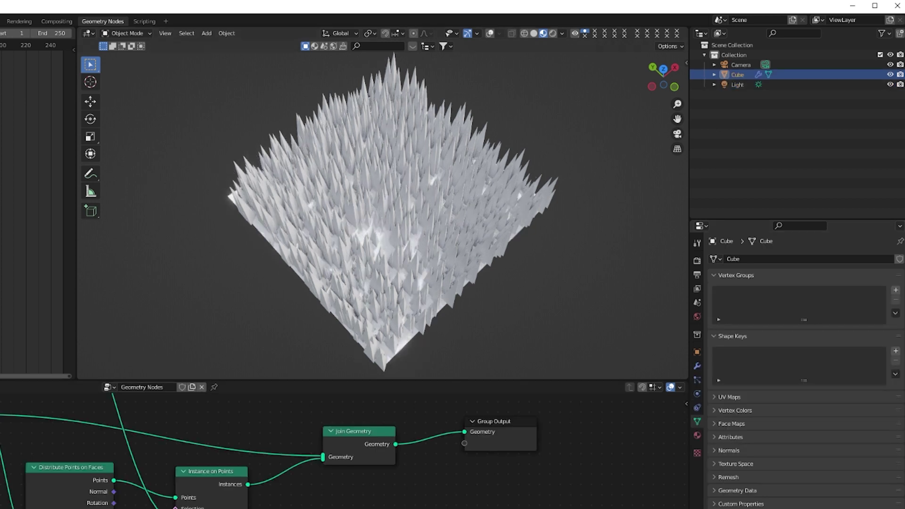
{"action": "scroll", "coordinate": [394, 283], "scroll_direction": "up", "scroll_amount": 3}
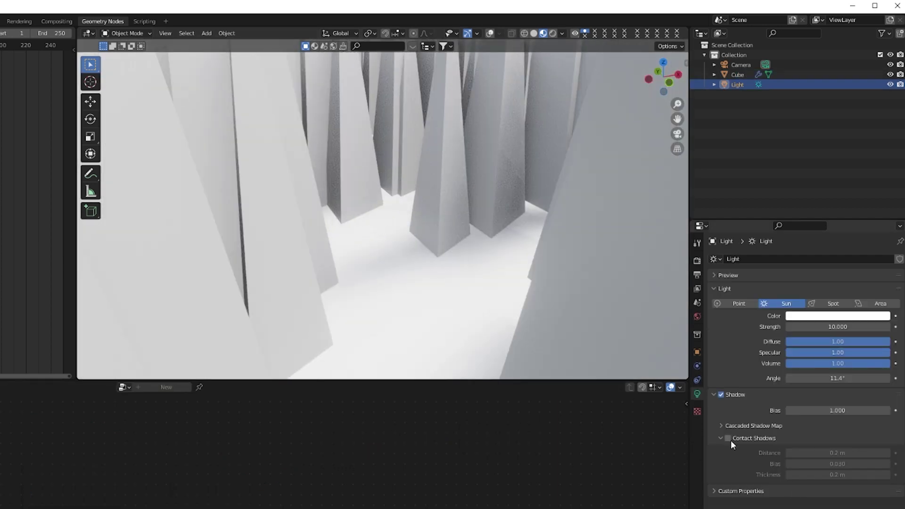
{"action": "left_click", "coordinate": [728, 438]}
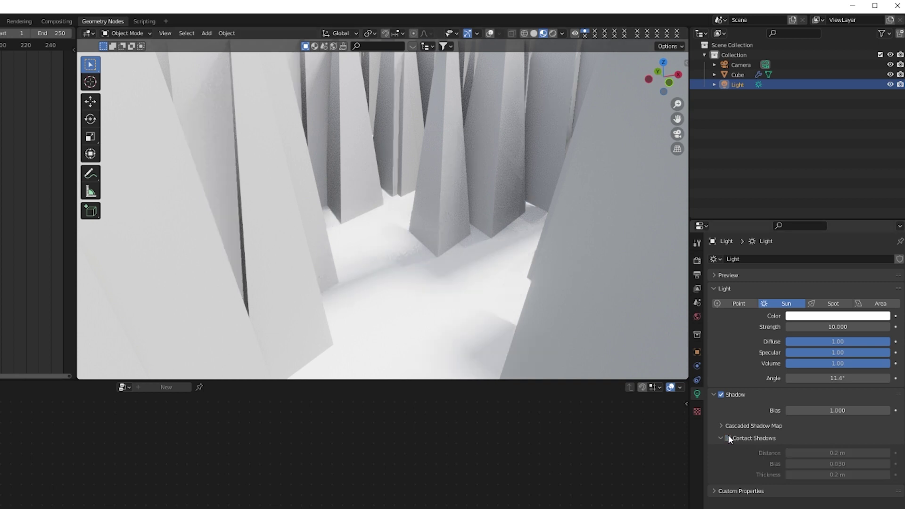
{"action": "left_click", "coordinate": [727, 437]}
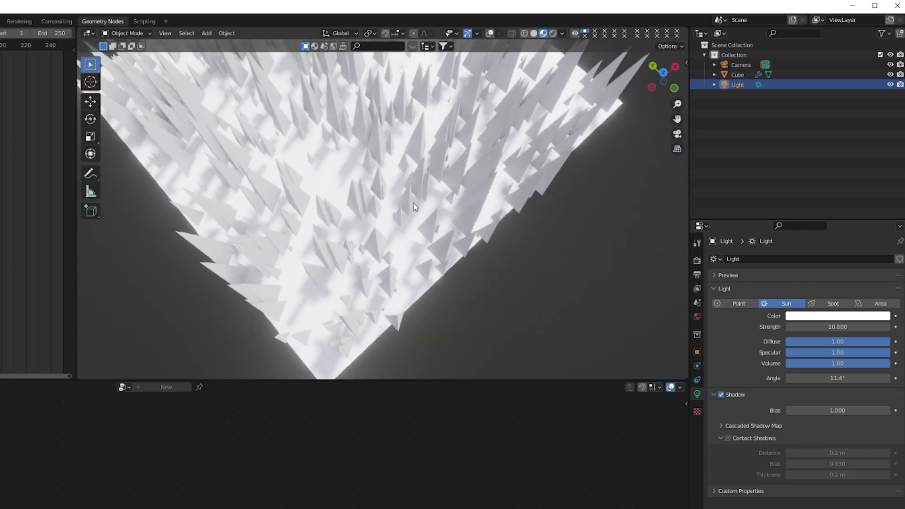
{"action": "middle_click_drag", "start_coordinate": [415, 207], "coordinate": [464, 307], "text": "shift"}
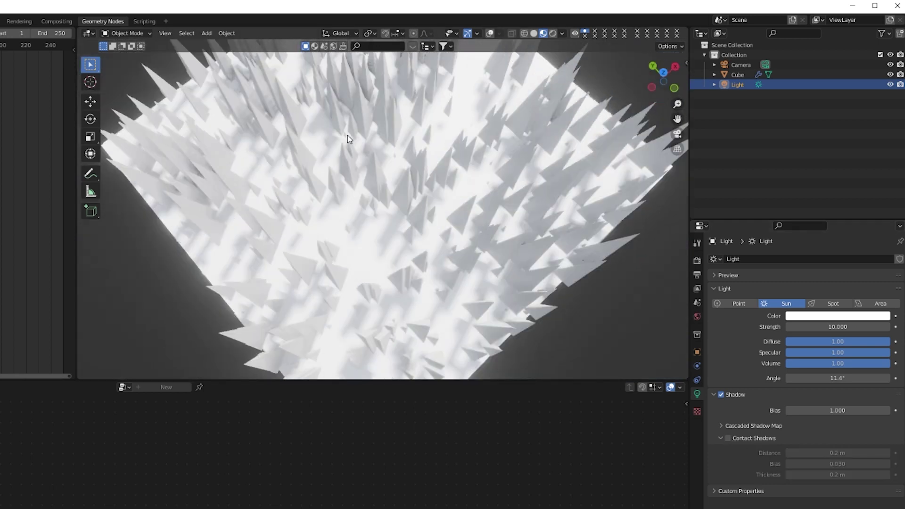
{"action": "scroll", "coordinate": [464, 306], "scroll_direction": "down", "scroll_amount": 3}
{"action": "left_click", "coordinate": [732, 439]}
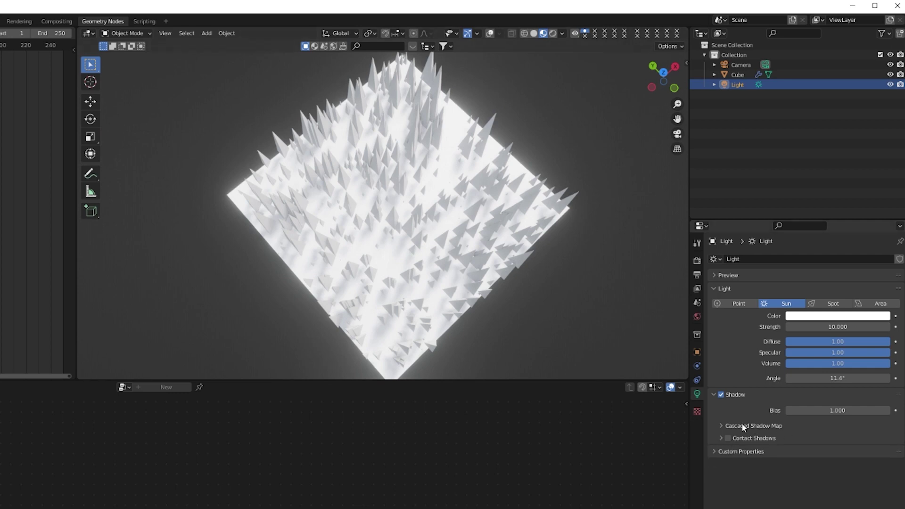
Turn the sun light's contact shadows back on.
{"action": "left_click", "coordinate": [729, 438]}
{"action": "left_click", "coordinate": [728, 437]}
{"action": "left_click", "coordinate": [728, 437]}
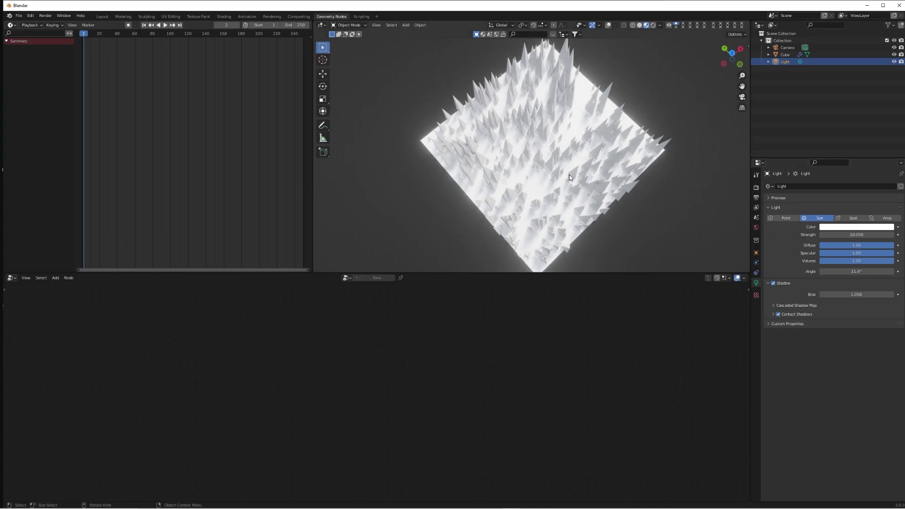
Select the cone-covered grid object and raise its point distribution density to 82.4.
{"action": "left_click", "coordinate": [481, 296]}
{"action": "middle_click_drag", "start_coordinate": [481, 296], "coordinate": [468, 249]}
{"action": "left_click", "coordinate": [302, 404]}
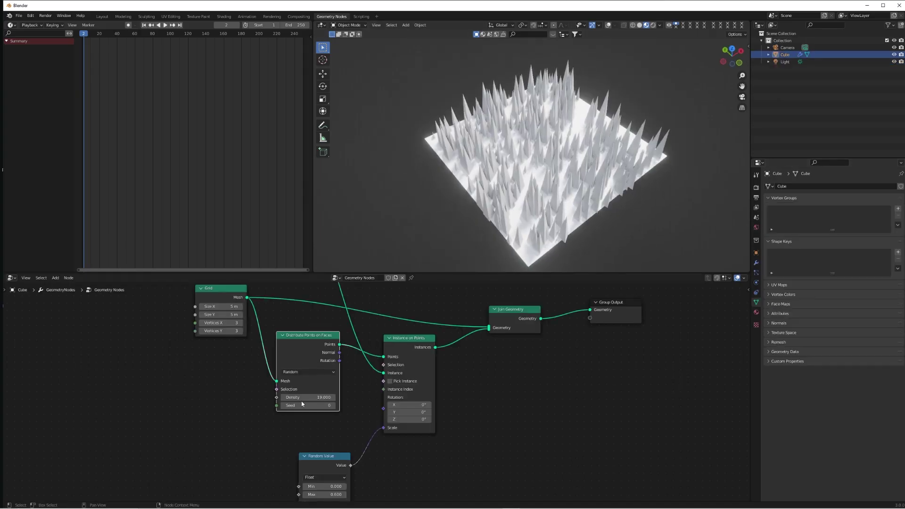
{"action": "left_click_drag", "start_coordinate": [308, 397], "coordinate": [339, 398]}
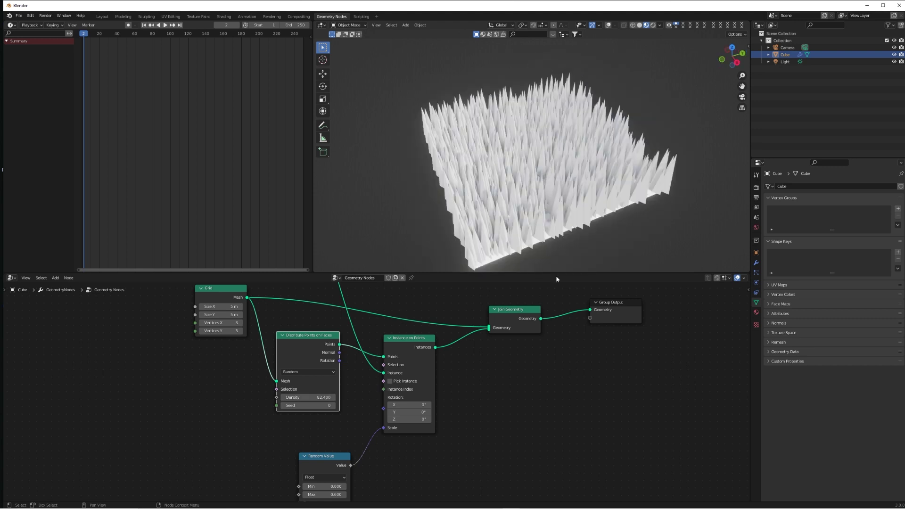
Split the geometry node area vertically and turn the new half into a Shader Editor.
{"action": "right_click", "coordinate": [556, 278]}
{"action": "left_click", "coordinate": [540, 277]}
{"action": "left_click", "coordinate": [460, 326]}
{"action": "left_click", "coordinate": [469, 278]}
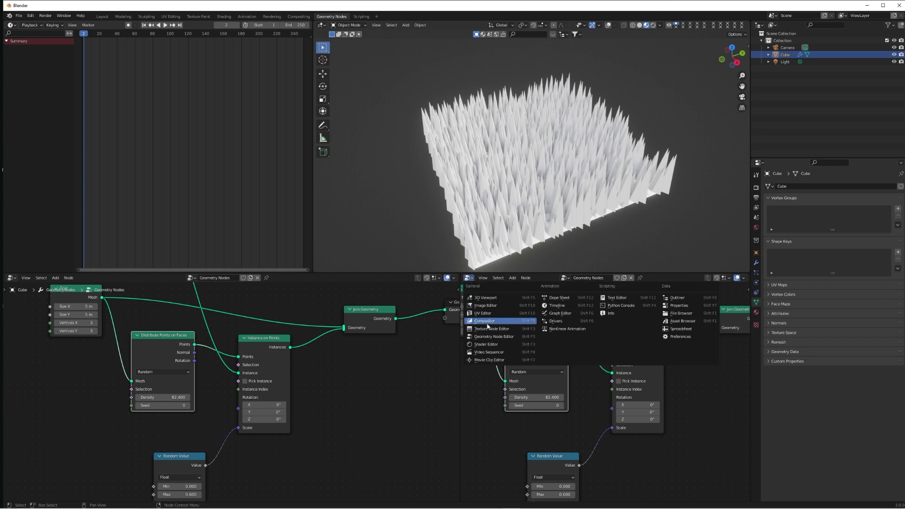
{"action": "left_click", "coordinate": [488, 346]}
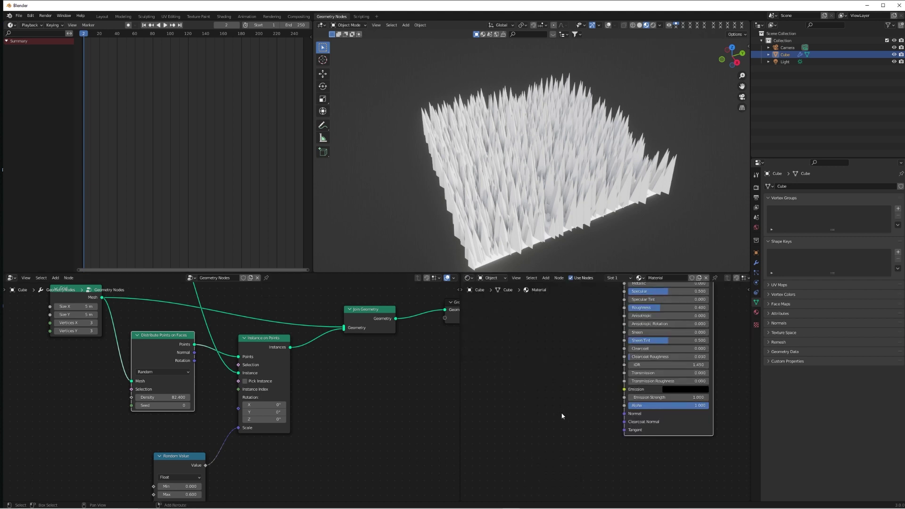
Rename the object's material to Grass.
{"action": "scroll", "coordinate": [561, 413], "scroll_direction": "up", "scroll_amount": 5, "text": "shift"}
{"action": "scroll", "coordinate": [561, 414], "scroll_direction": "down", "scroll_amount": 5}
{"action": "scroll", "coordinate": [563, 394], "scroll_direction": "down", "scroll_amount": 1}
{"action": "scroll", "coordinate": [563, 394], "scroll_direction": "up", "scroll_amount": 2, "text": "shift"}
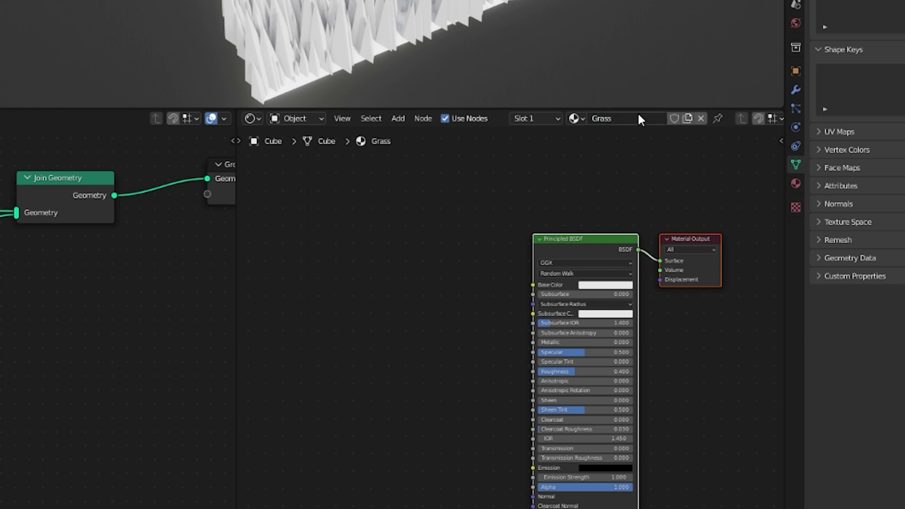
Add a ColorRamp node before the Principled BSDF and connect its color to the Base Color.
{"action": "scroll", "coordinate": [608, 272], "scroll_direction": "up", "scroll_amount": 1, "text": "shift"}
{"action": "key", "text": "shift+a"}
{"action": "mouse_move", "coordinate": [372, 351]}
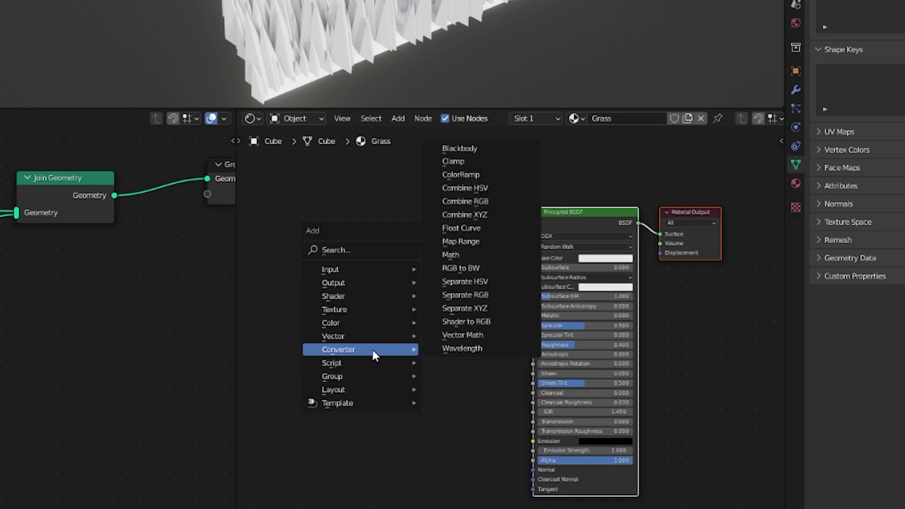
{"action": "left_click", "coordinate": [476, 175]}
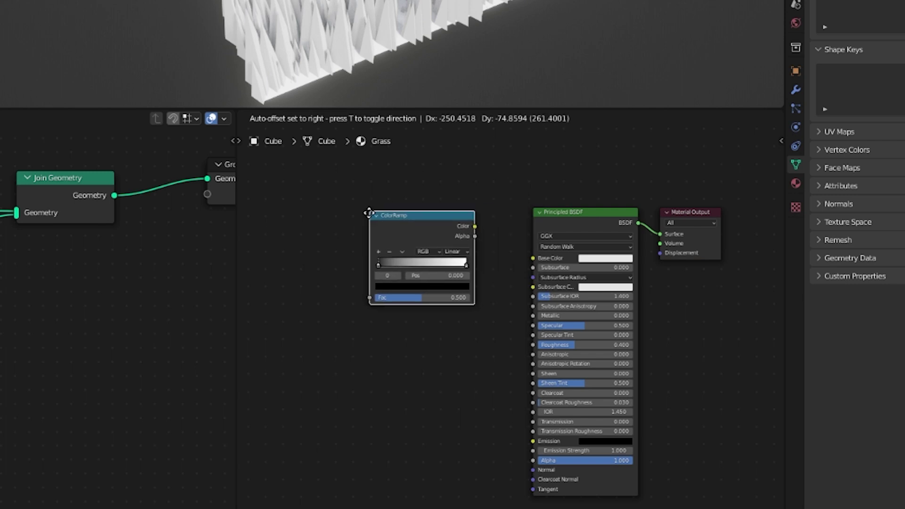
{"action": "left_click_drag", "start_coordinate": [369, 213], "coordinate": [369, 214]}
{"action": "left_click_drag", "start_coordinate": [526, 247], "coordinate": [535, 256]}
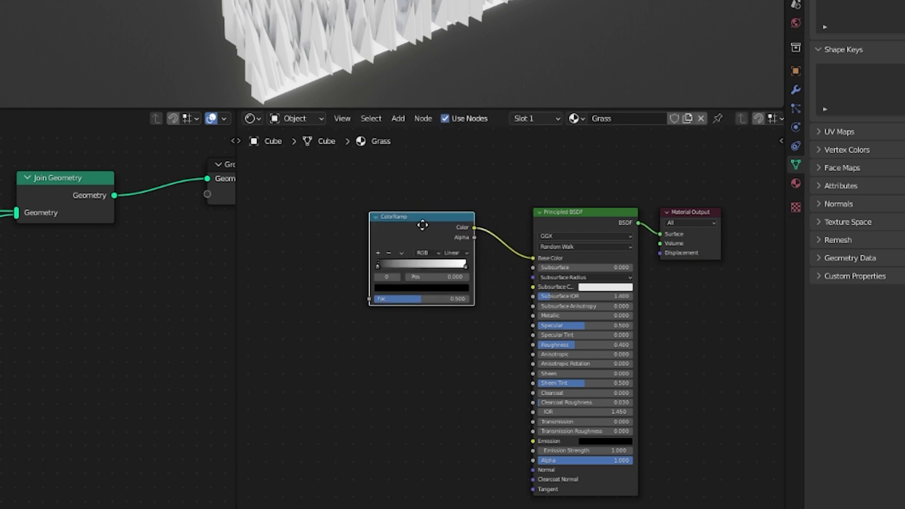
Make room beside the ColorRamp and add a Geometry input node before it in the Grass material.
{"action": "left_click_drag", "start_coordinate": [422, 225], "coordinate": [437, 229]}
{"action": "middle_click_drag", "start_coordinate": [322, 345], "coordinate": [429, 345]}
{"action": "key", "text": "shift+a"}
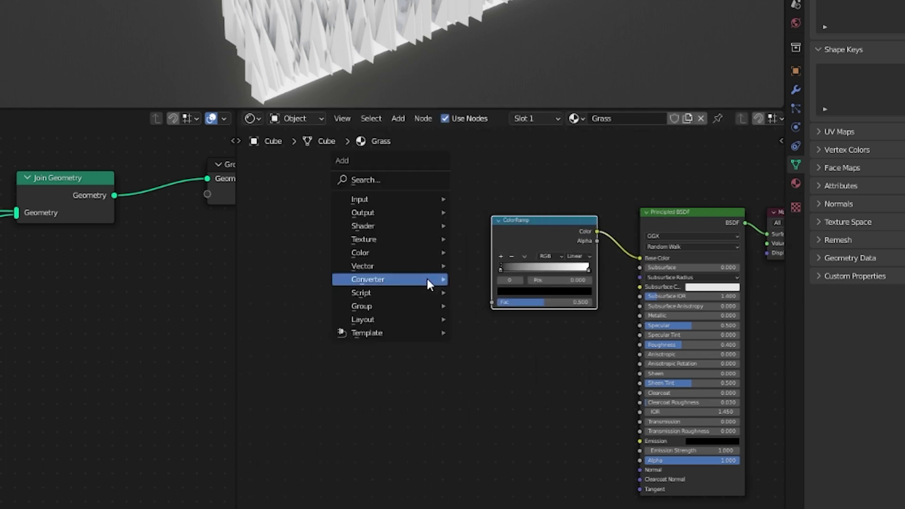
{"action": "mouse_move", "coordinate": [407, 201]}
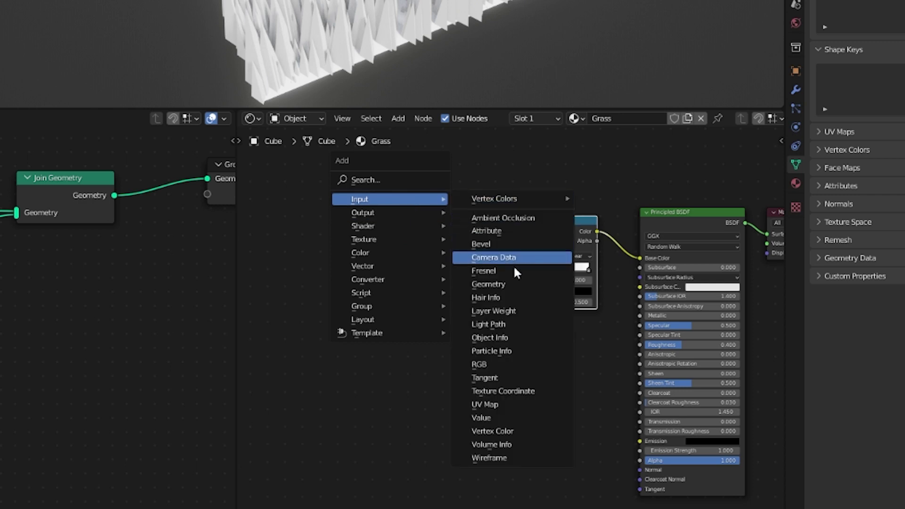
{"action": "left_click", "coordinate": [512, 283]}
{"action": "left_click", "coordinate": [379, 253]}
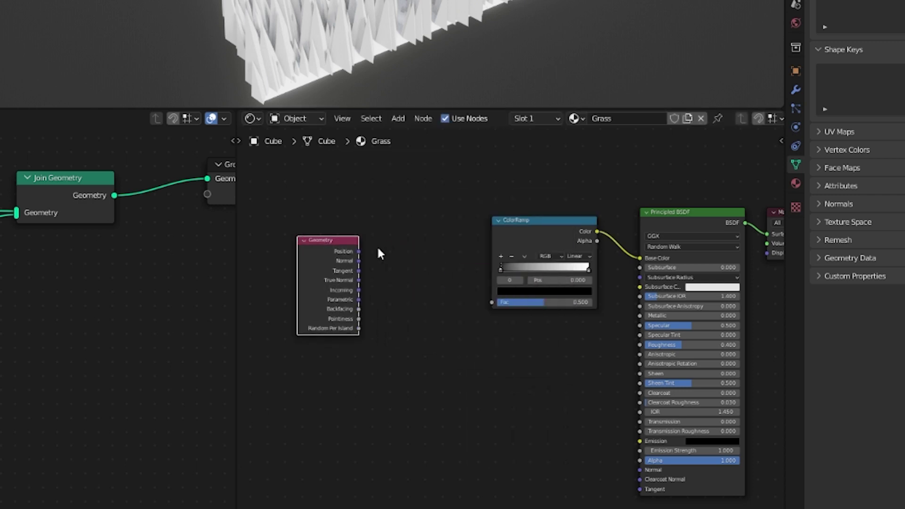
Add a Separate XYZ node, feed it the Geometry node's Position, and connect its Z output to the ColorRamp's Fac.
{"action": "key", "text": "shift+a"}
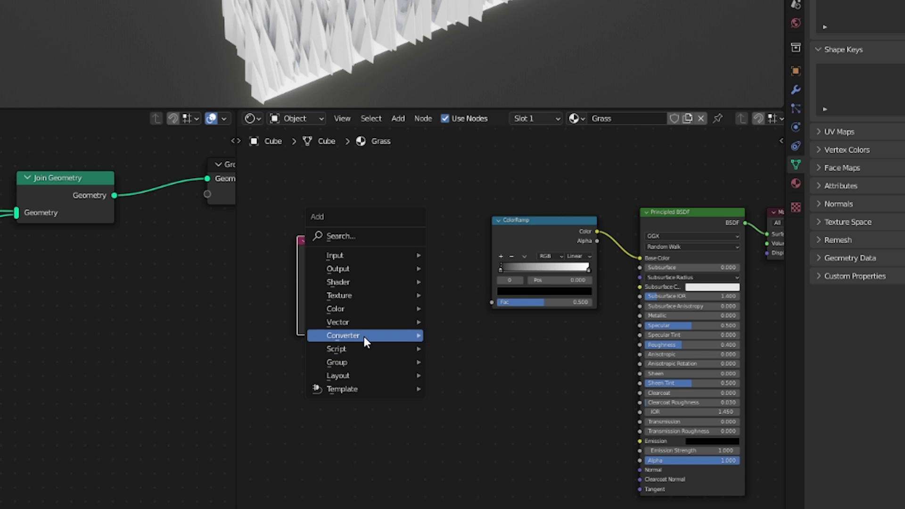
{"action": "mouse_move", "coordinate": [364, 336]}
{"action": "left_click", "coordinate": [489, 296]}
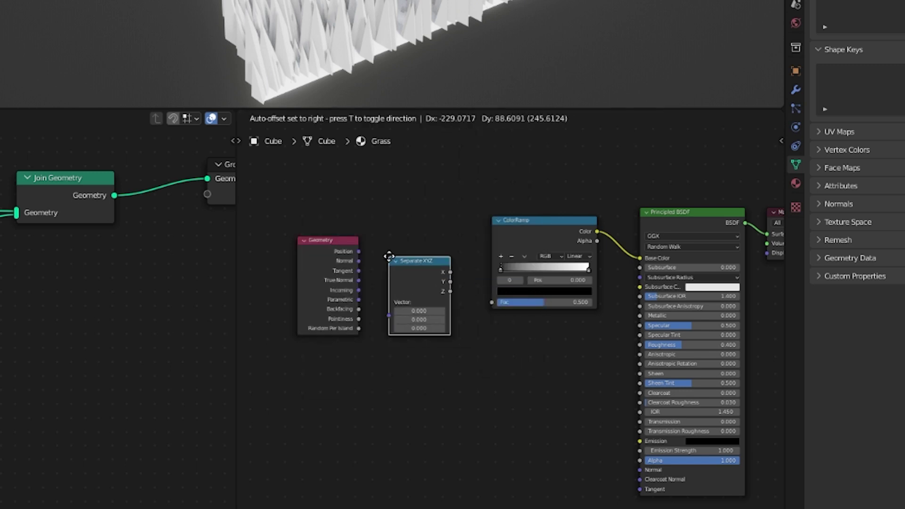
{"action": "left_click", "coordinate": [360, 267]}
{"action": "scroll", "coordinate": [358, 337], "scroll_direction": "up", "scroll_amount": 3}
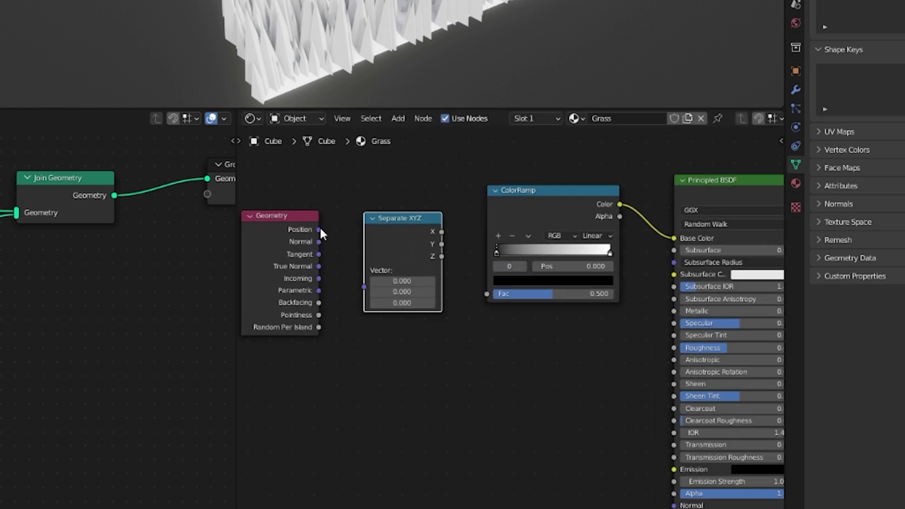
{"action": "left_click_drag", "start_coordinate": [319, 229], "coordinate": [364, 286]}
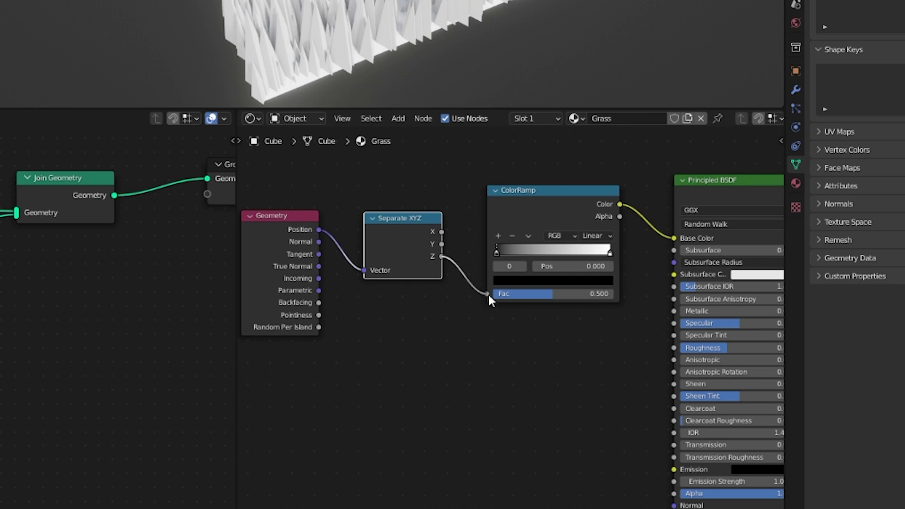
{"action": "left_click_drag", "start_coordinate": [487, 293], "coordinate": [488, 294]}
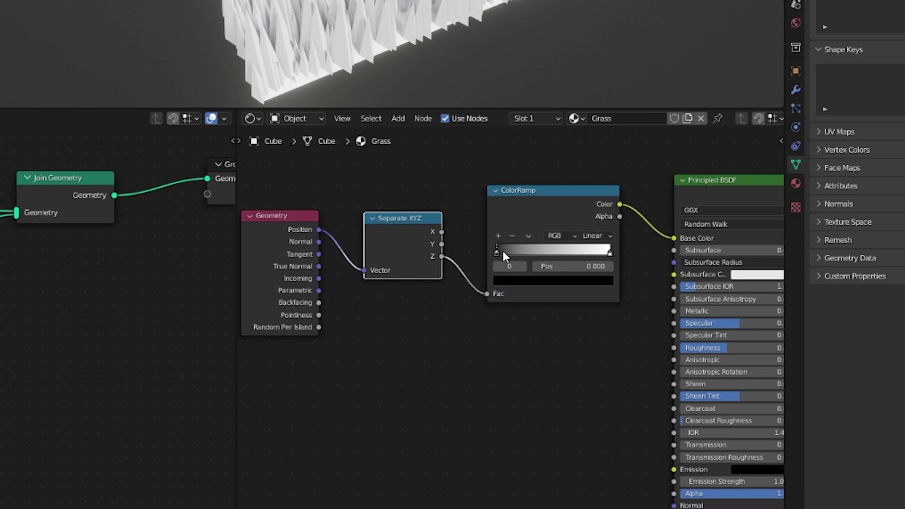
{"action": "left_click_drag", "start_coordinate": [500, 251], "coordinate": [516, 250]}
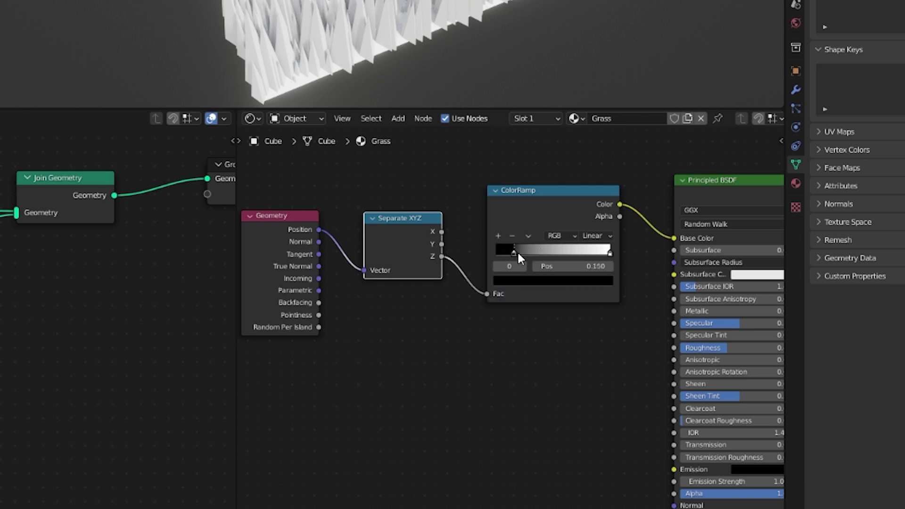
{"action": "left_click", "coordinate": [496, 253]}
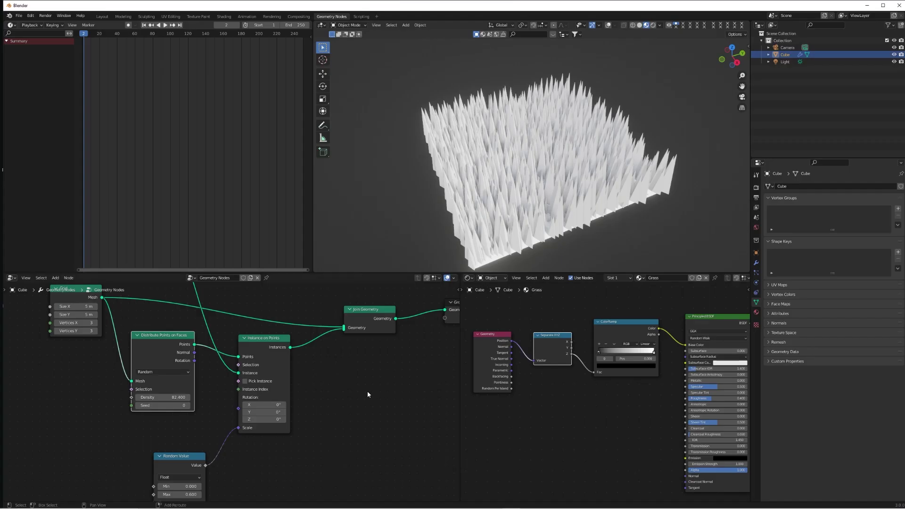
Insert a Set Material node between the Cone and Instance on Points nodes and assign the Grass material.
{"action": "scroll", "coordinate": [367, 393], "scroll_direction": "up", "scroll_amount": 2, "text": "shift"}
{"action": "key", "text": "shift+a"}
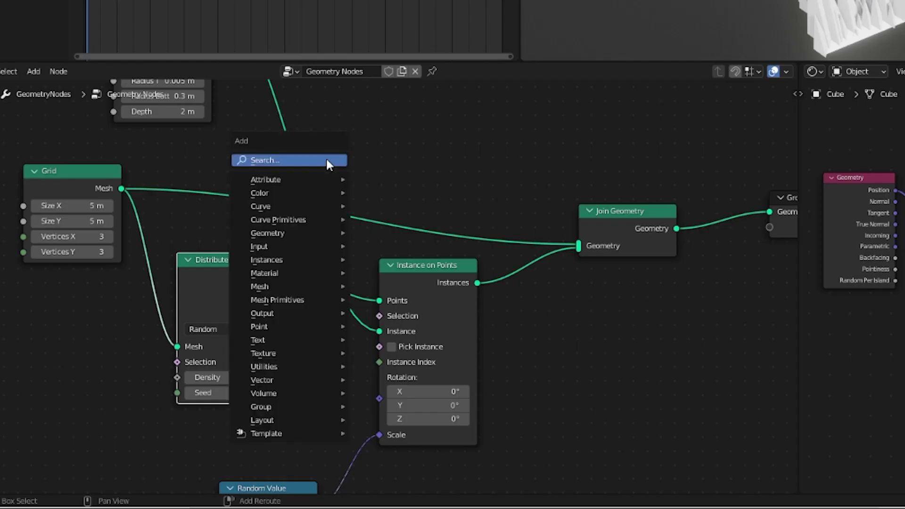
{"action": "mouse_move", "coordinate": [194, 387]}
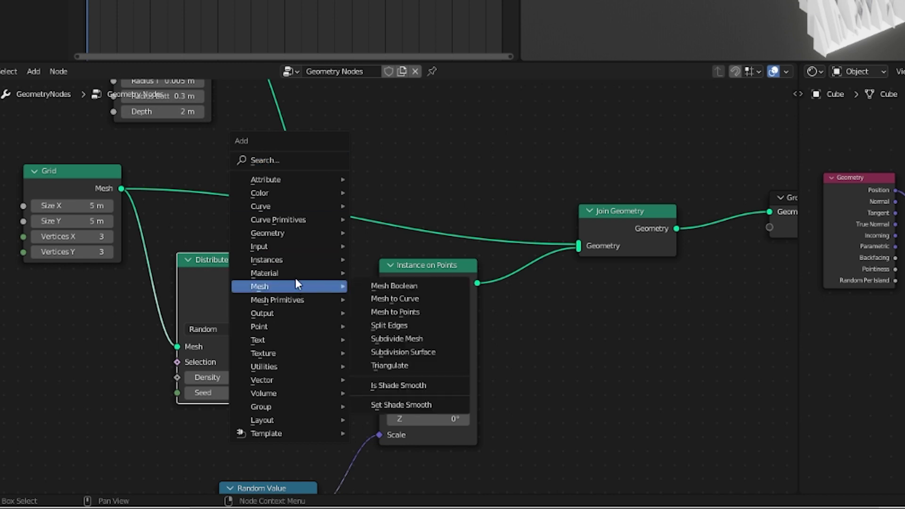
{"action": "mouse_move", "coordinate": [304, 272]}
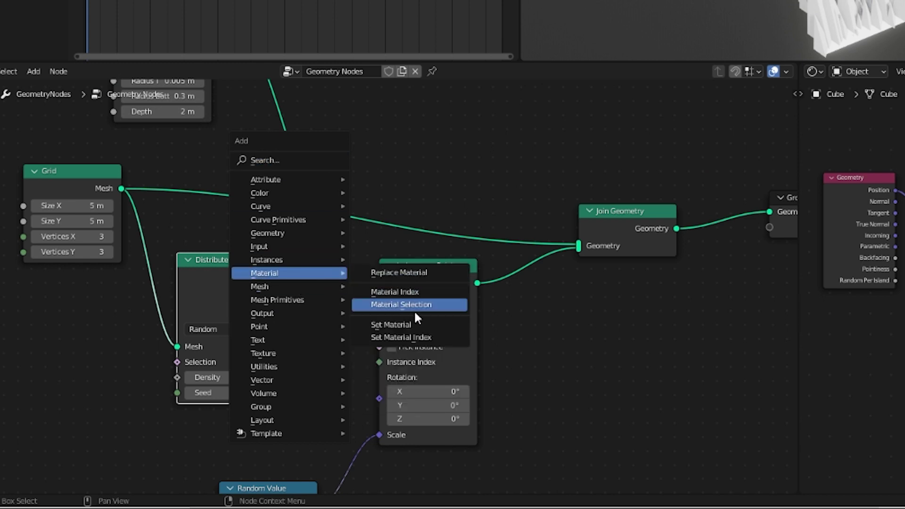
{"action": "left_click", "coordinate": [393, 323]}
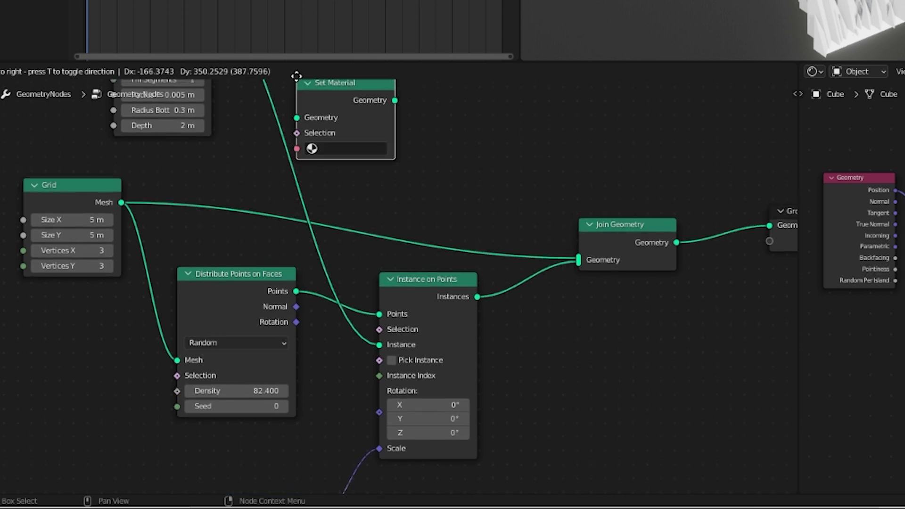
{"action": "left_click", "coordinate": [279, 197]}
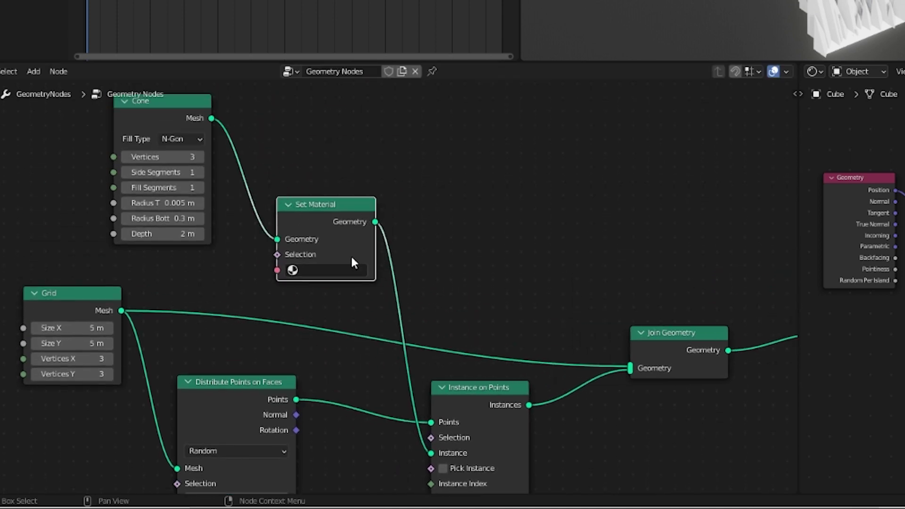
{"action": "left_click", "coordinate": [352, 269]}
{"action": "left_click", "coordinate": [330, 290]}
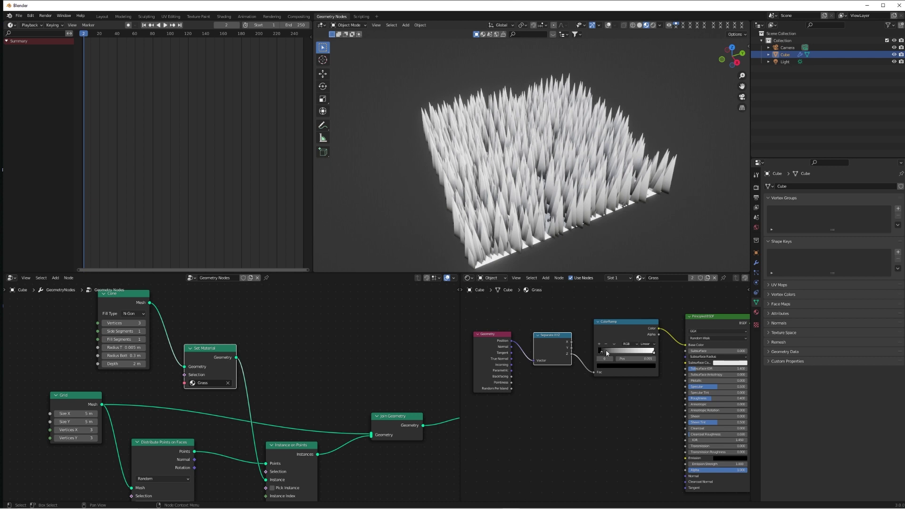
Shift the ColorRamp's black stop slightly inward, recolor it purple, and recolor the white end stop light orange.
{"action": "mouse_move", "coordinate": [606, 350]}
{"action": "left_mouse_down"}
{"action": "mouse_move", "coordinate": [646, 353]}
{"action": "mouse_move", "coordinate": [574, 357]}
{"action": "mouse_move", "coordinate": [609, 367]}
{"action": "left_mouse_up"}
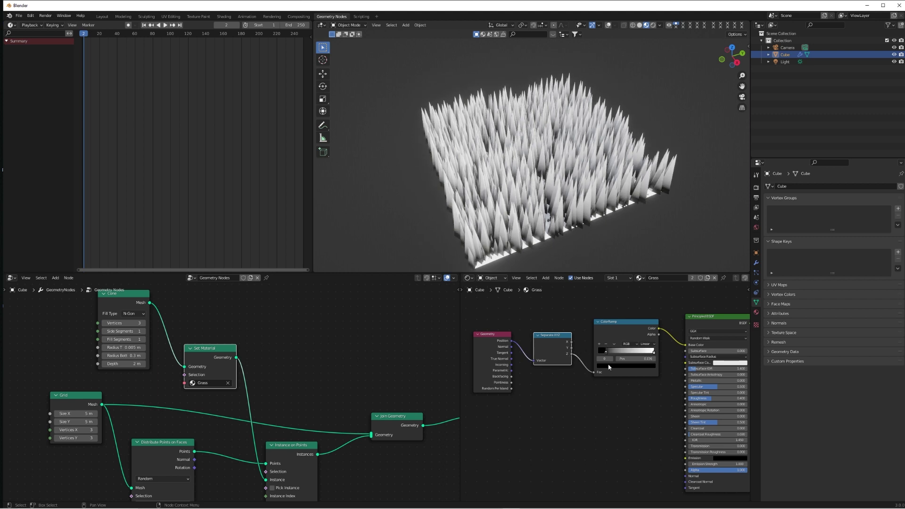
{"action": "left_click", "coordinate": [644, 303]}
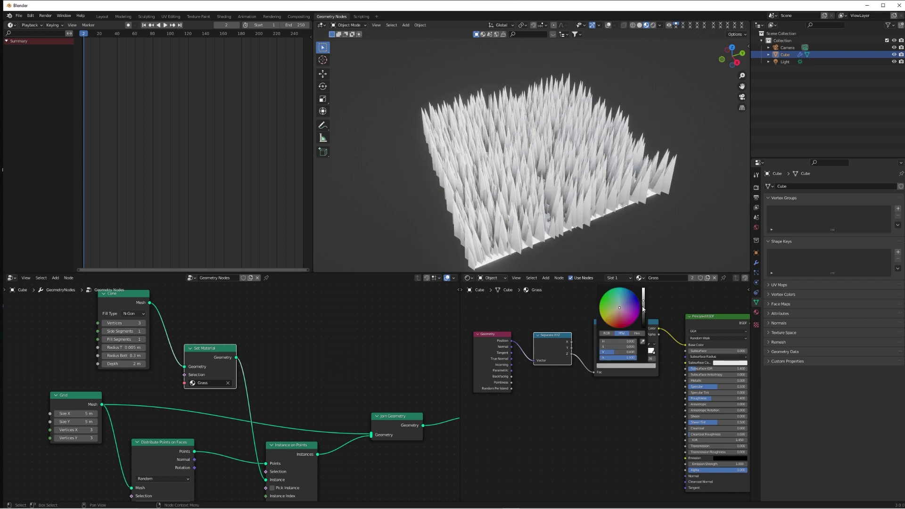
{"action": "left_click", "coordinate": [607, 301]}
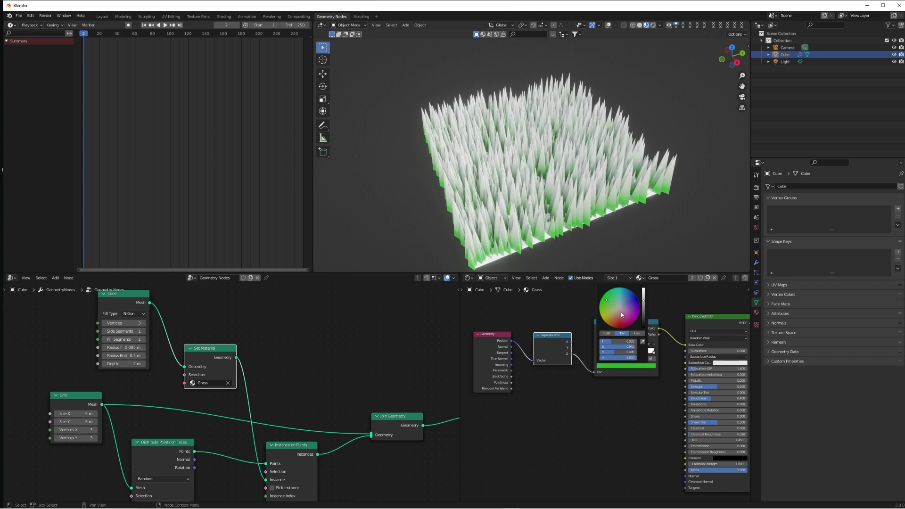
{"action": "left_click", "coordinate": [619, 324]}
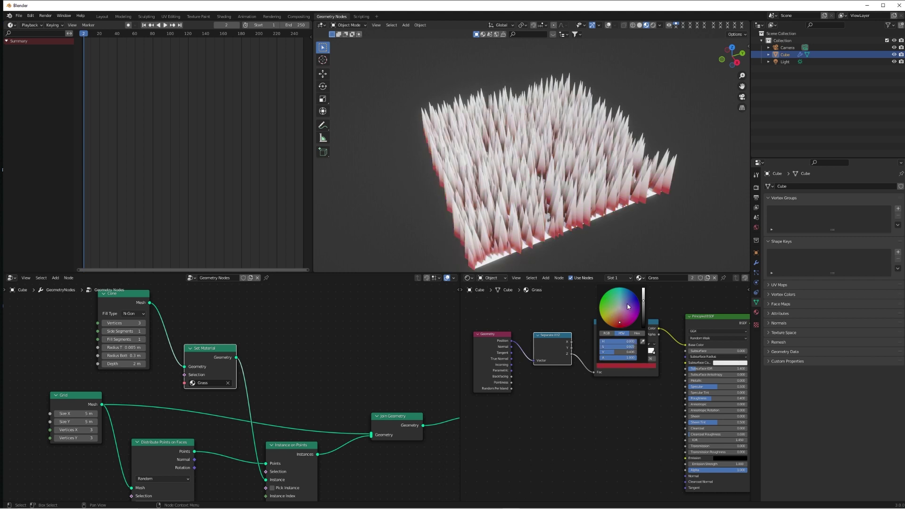
{"action": "left_click", "coordinate": [643, 366]}
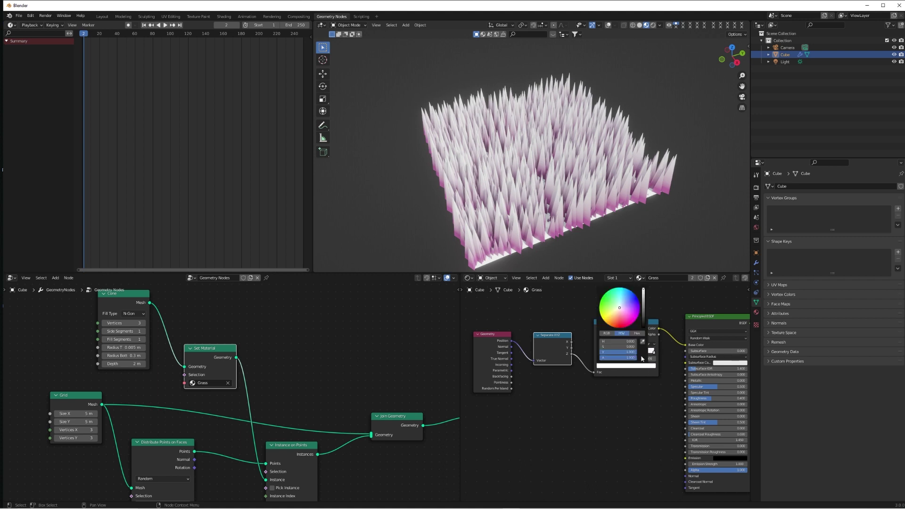
{"action": "left_click", "coordinate": [613, 320]}
{"action": "left_click_drag", "start_coordinate": [608, 316], "coordinate": [609, 315]}
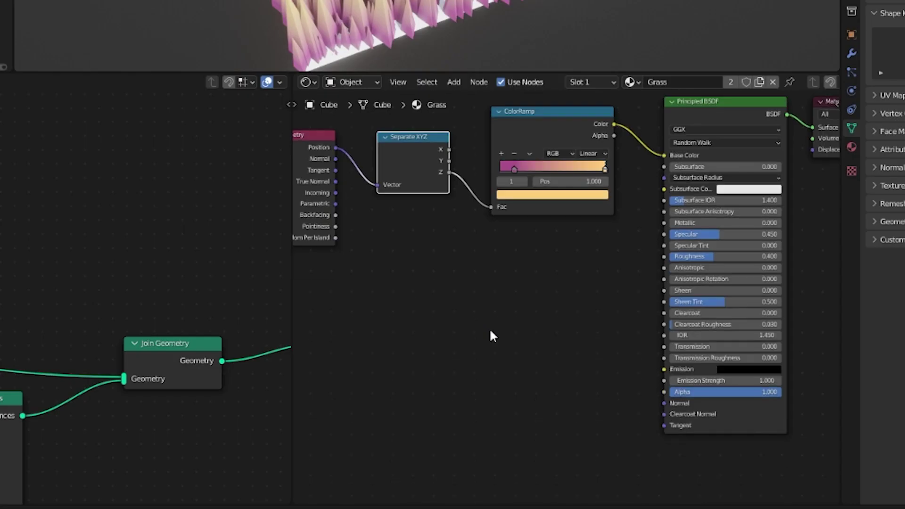
Add a Noise Texture node below the ColorRamp in the Grass material.
{"action": "key", "text": "shift+a"}
{"action": "mouse_move", "coordinate": [469, 366]}
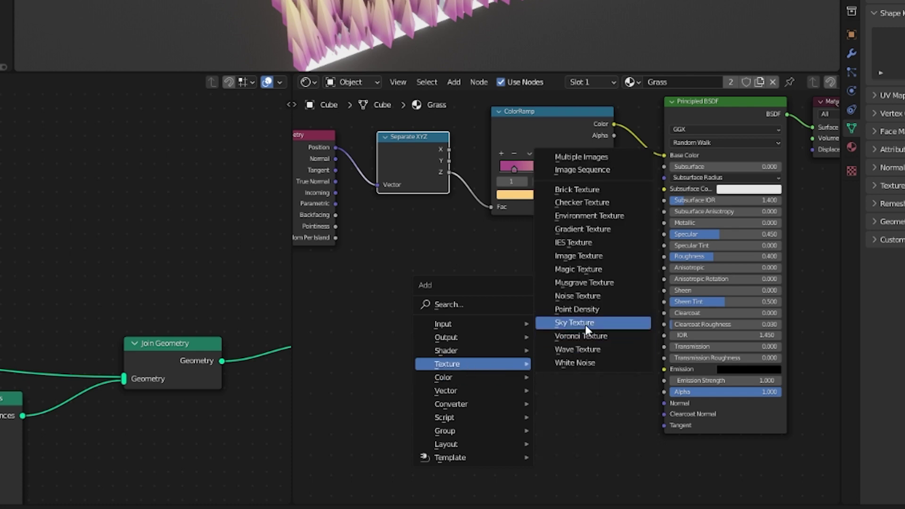
{"action": "left_click", "coordinate": [577, 295]}
{"action": "left_click", "coordinate": [482, 319]}
Add a Bump node, connecting the Noise Texture's Fac to its Height and its output to the Principled BSDF's Normal.
{"action": "key", "text": "shift+a"}
{"action": "mouse_move", "coordinate": [569, 329]}
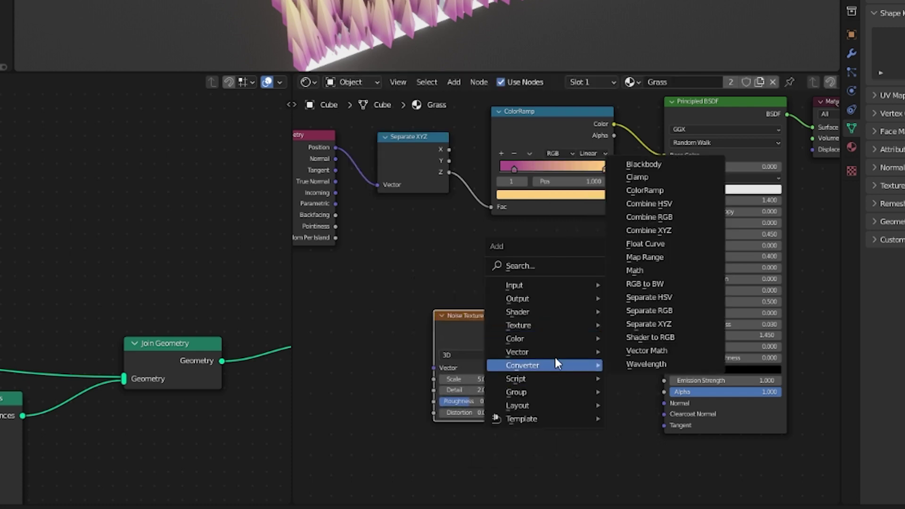
{"action": "mouse_move", "coordinate": [561, 352]}
{"action": "left_click", "coordinate": [636, 352]}
{"action": "left_click", "coordinate": [571, 363]}
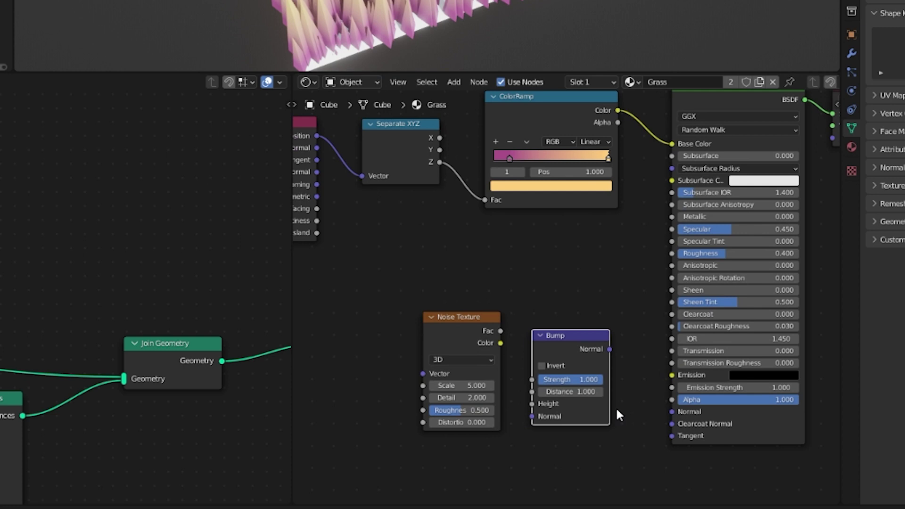
{"action": "scroll", "coordinate": [491, 348], "scroll_direction": "up", "scroll_amount": 2}
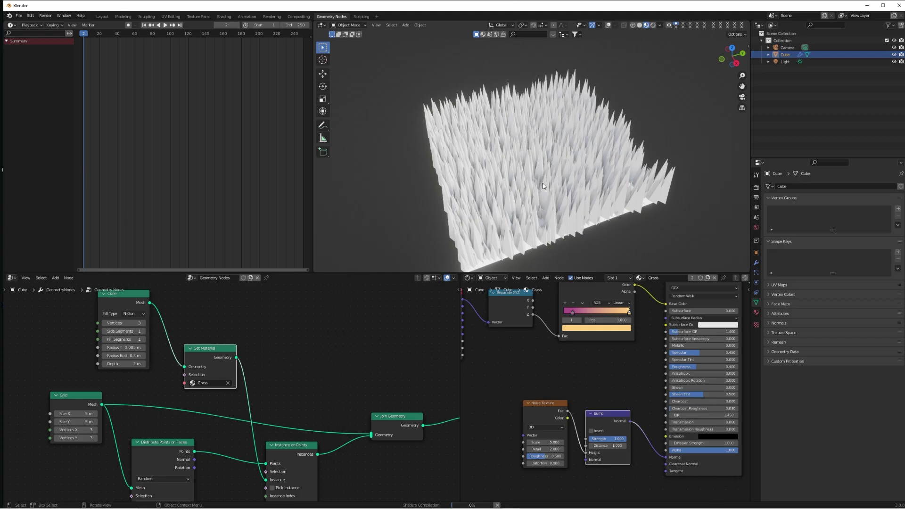
Set the noise scale to 11.4, detail to 4.1 and roughness to 0.642, and the bump strength to 0.142.
{"action": "scroll", "coordinate": [540, 178], "scroll_direction": "up", "scroll_amount": 5}
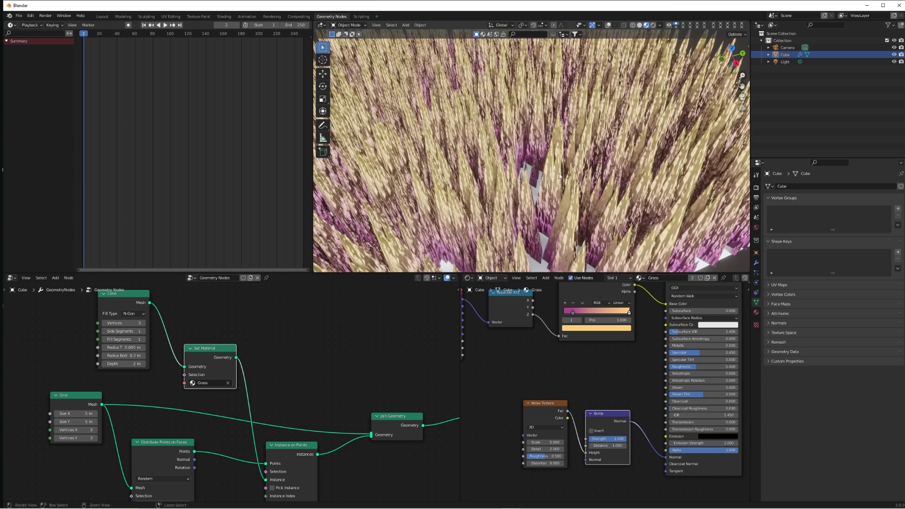
{"action": "middle_click_drag", "start_coordinate": [559, 177], "coordinate": [563, 172]}
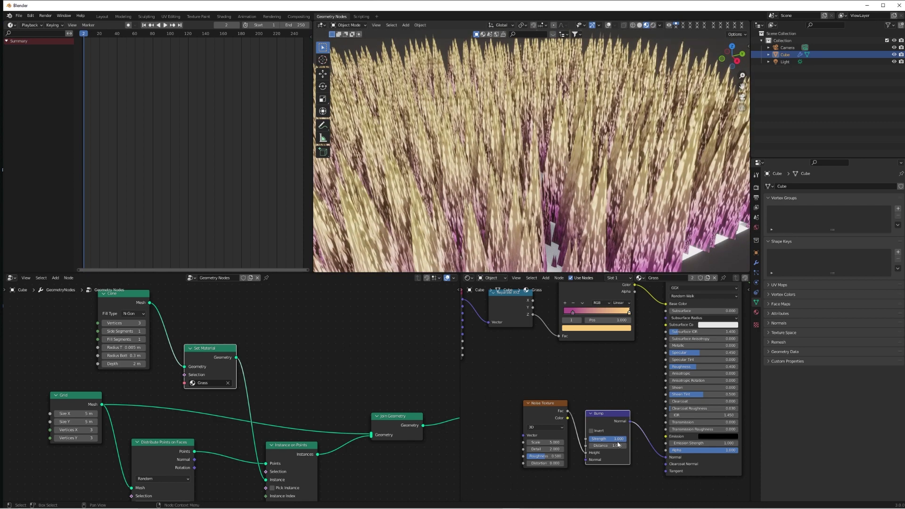
{"action": "left_click_drag", "start_coordinate": [551, 442], "coordinate": [600, 443]}
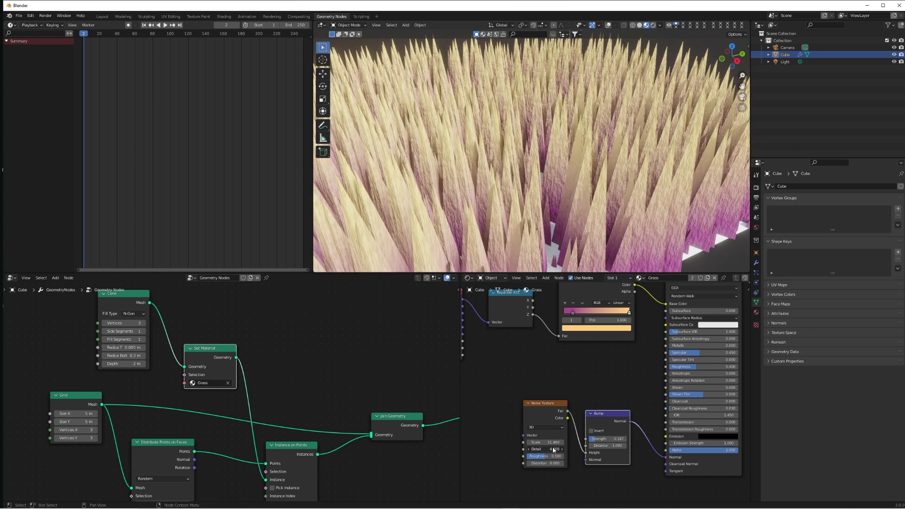
{"action": "left_click_drag", "start_coordinate": [552, 457], "coordinate": [551, 456]}
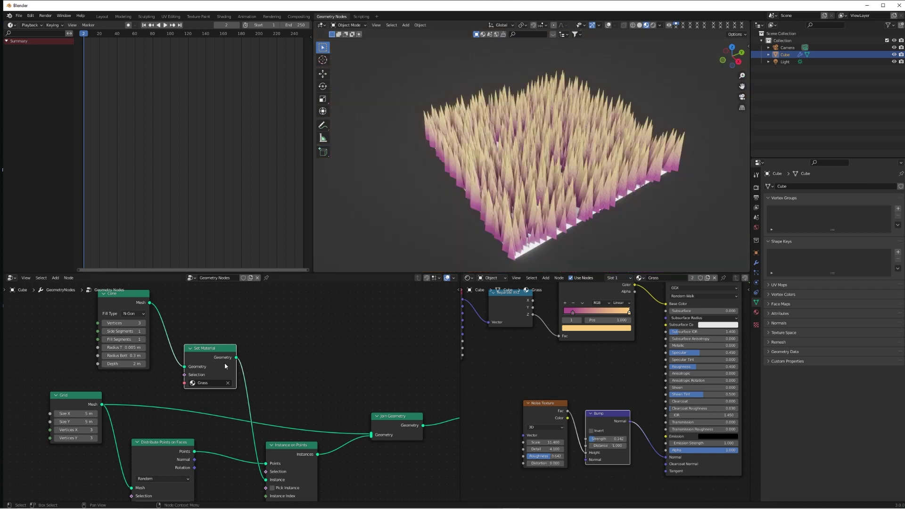
Duplicate the Grass Set Material node and insert the copy between the Grid and Join Geometry nodes.
{"action": "scroll", "coordinate": [278, 365], "scroll_direction": "down", "scroll_amount": 2, "text": "shift"}
{"action": "key", "text": "shift+d"}
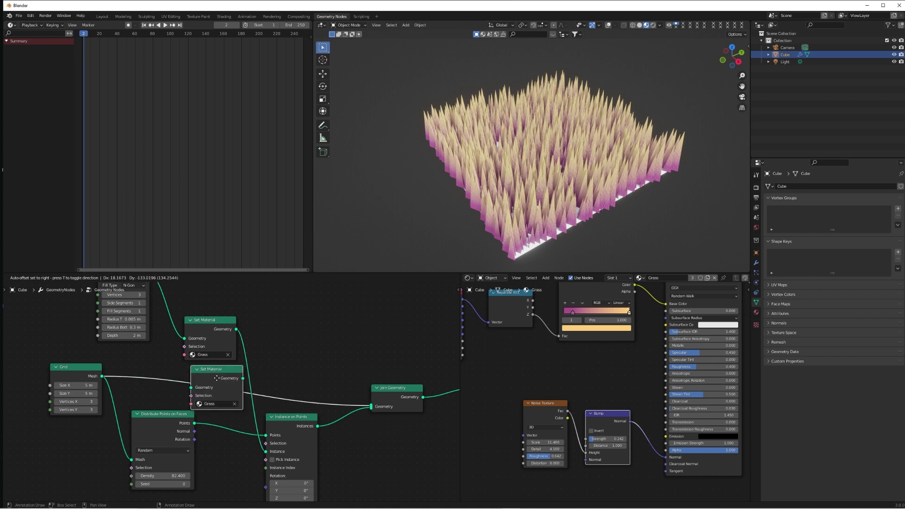
{"action": "left_click", "coordinate": [217, 379]}
{"action": "middle_click_drag", "start_coordinate": [481, 255], "coordinate": [518, 132]}
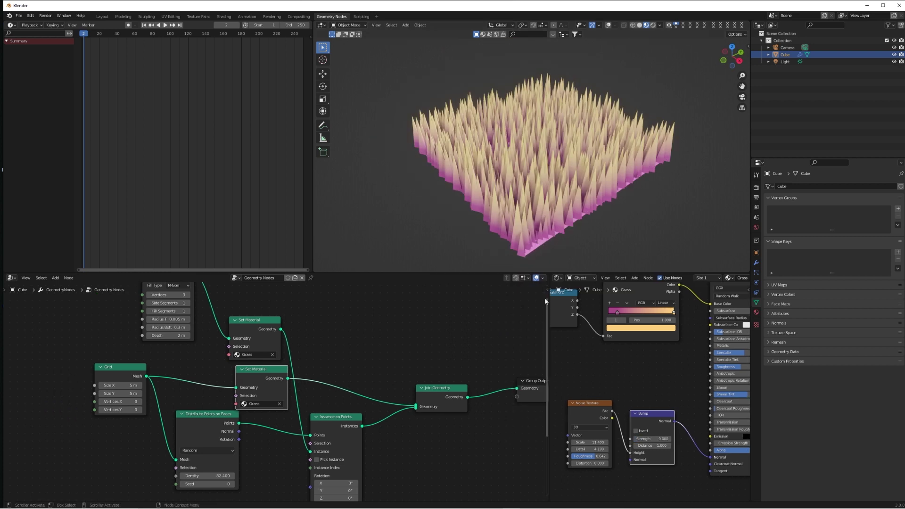
{"action": "scroll", "coordinate": [388, 335], "scroll_direction": "down", "scroll_amount": 3}
{"action": "scroll", "coordinate": [360, 329], "scroll_direction": "up", "scroll_amount": 3}
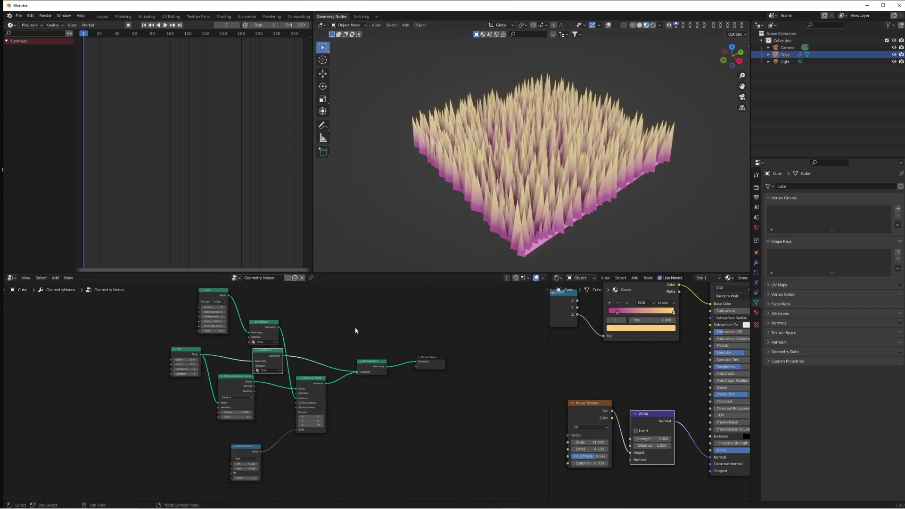
{"action": "mouse_move", "coordinate": [537, 180]}
{"action": "middle_mouse_down"}
{"action": "mouse_move", "coordinate": [488, 202]}
{"action": "mouse_move", "coordinate": [561, 179]}
{"action": "mouse_move", "coordinate": [537, 166]}
{"action": "middle_mouse_up"}
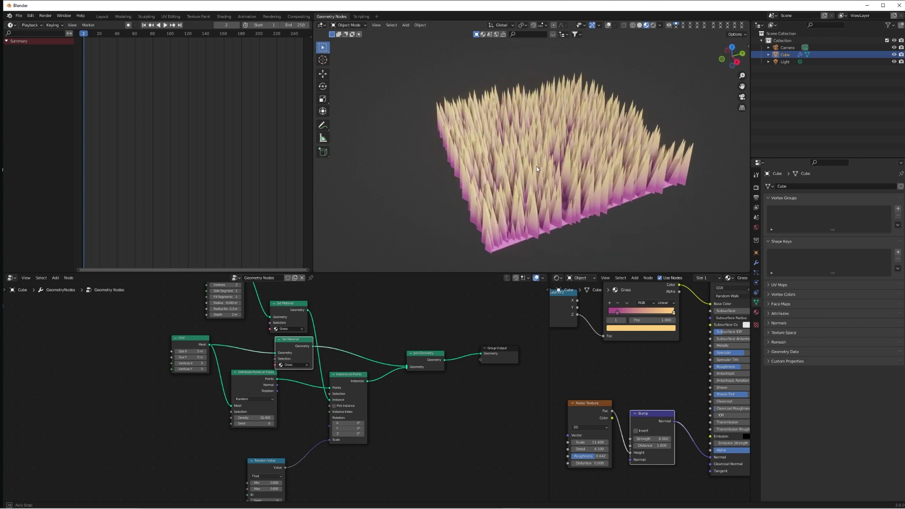
{"action": "middle_click_drag", "start_coordinate": [428, 465], "coordinate": [485, 437]}
{"action": "scroll", "coordinate": [485, 437], "scroll_direction": "up", "scroll_amount": 2}
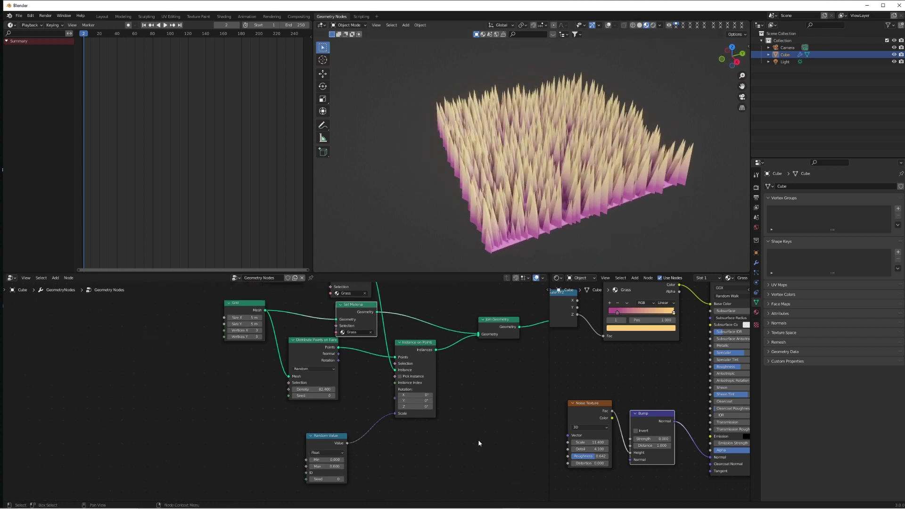
Add a Position input node in open space beside the Distribute Points on Faces node.
{"action": "scroll", "coordinate": [479, 445], "scroll_direction": "down", "scroll_amount": 1, "text": "shift"}
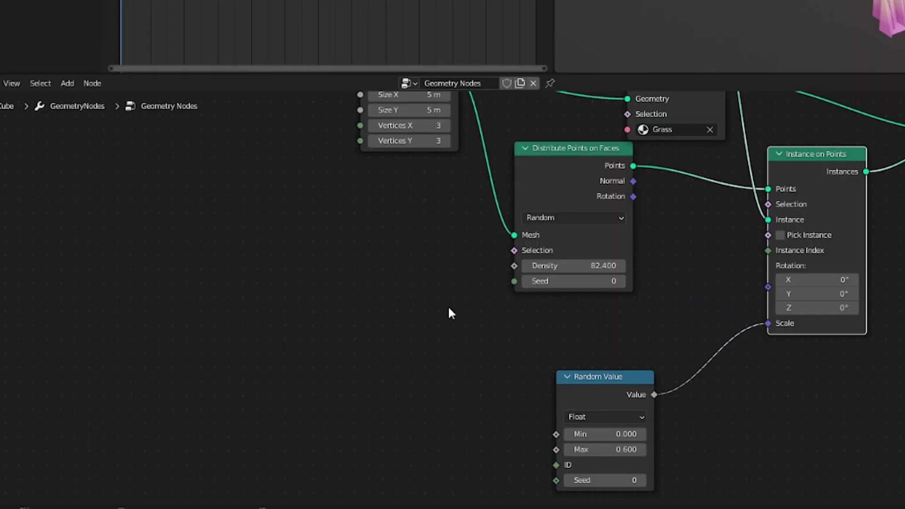
{"action": "scroll", "coordinate": [229, 408], "scroll_direction": "up", "scroll_amount": 2, "text": "ctrl"}
{"action": "key", "text": "shift+a"}
{"action": "mouse_move", "coordinate": [161, 381]}
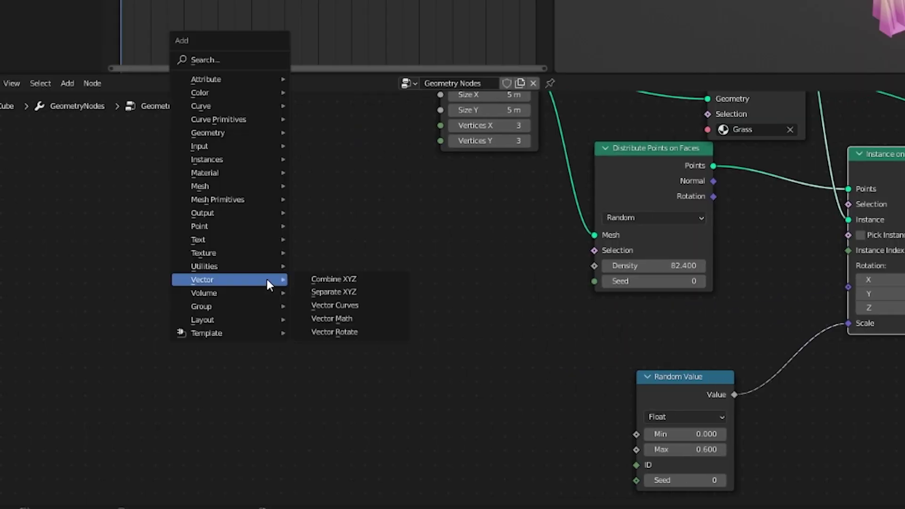
{"action": "mouse_move", "coordinate": [240, 131]}
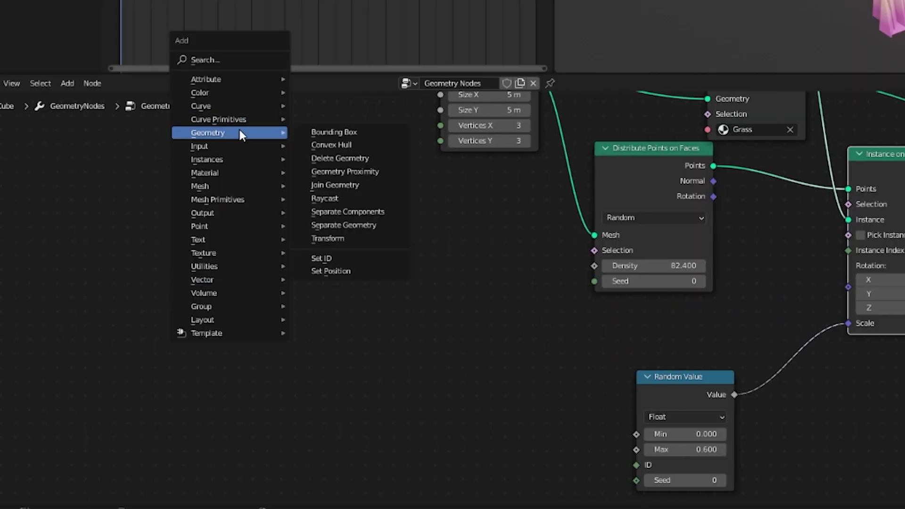
{"action": "left_click", "coordinate": [325, 324]}
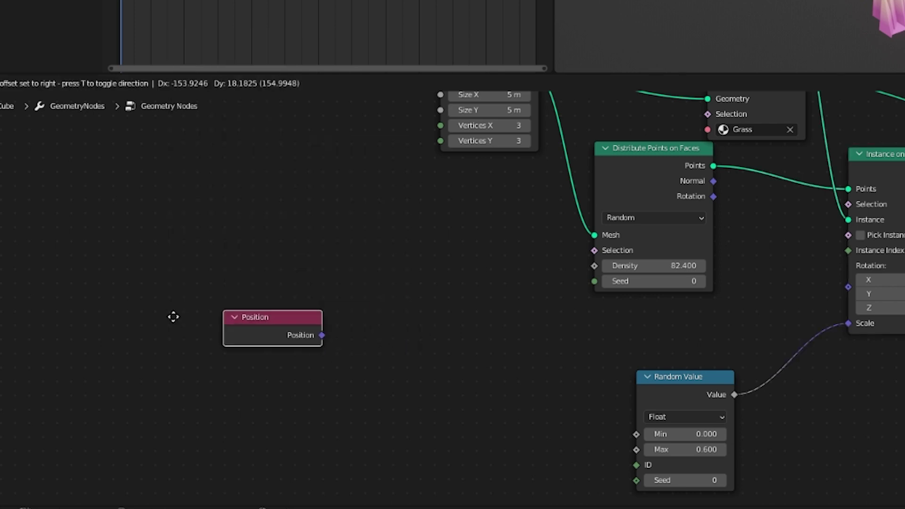
{"action": "left_click", "coordinate": [318, 307]}
Add a Vector Math node set to Add and feed the Position output into its first vector.
{"action": "key", "text": "shift+a"}
{"action": "mouse_move", "coordinate": [284, 434]}
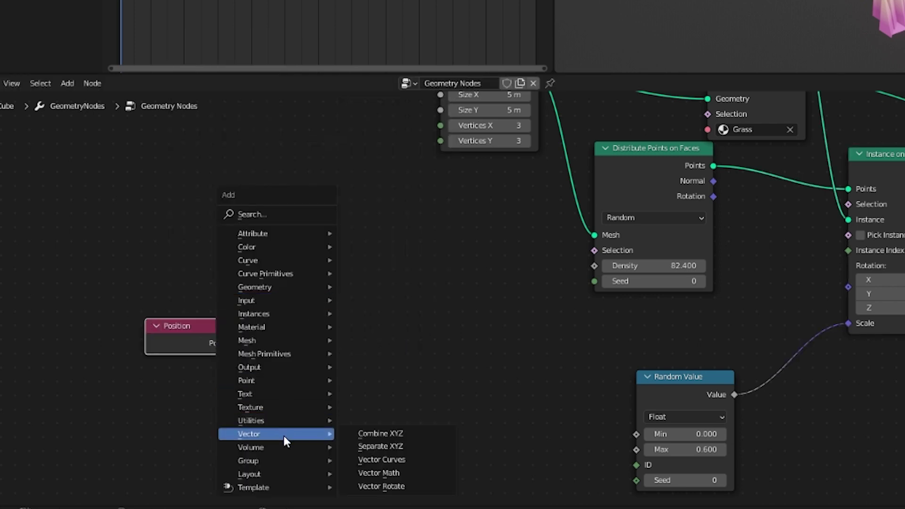
{"action": "left_click", "coordinate": [378, 472]}
{"action": "left_click", "coordinate": [307, 273]}
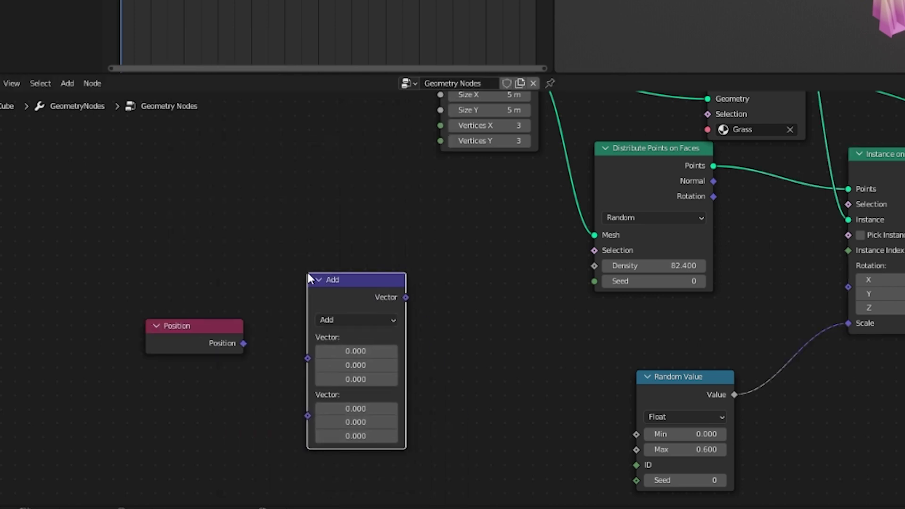
{"action": "left_click_drag", "start_coordinate": [243, 343], "coordinate": [307, 358]}
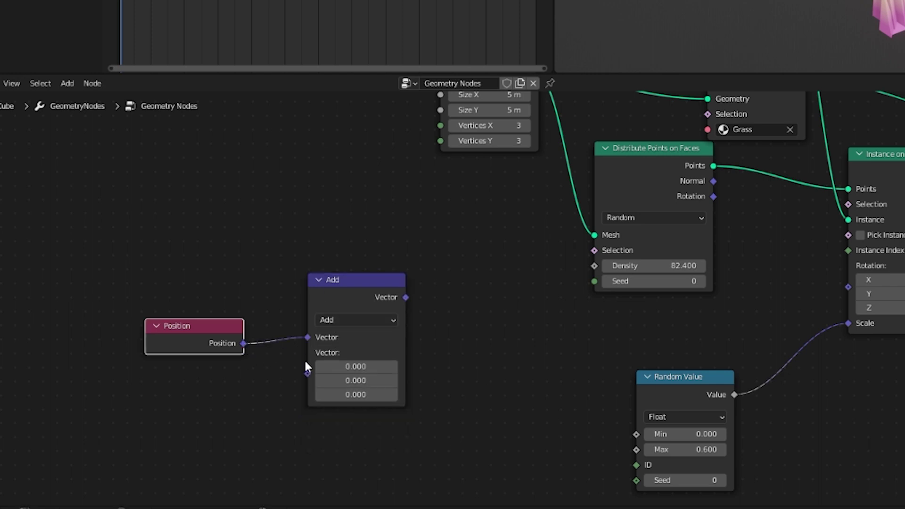
Add a Noise Texture after the Add node and shift the Position, Add and Noise nodes away from the main tree.
{"action": "key", "text": "shift+a"}
{"action": "mouse_move", "coordinate": [469, 319]}
{"action": "left_click", "coordinate": [523, 402]}
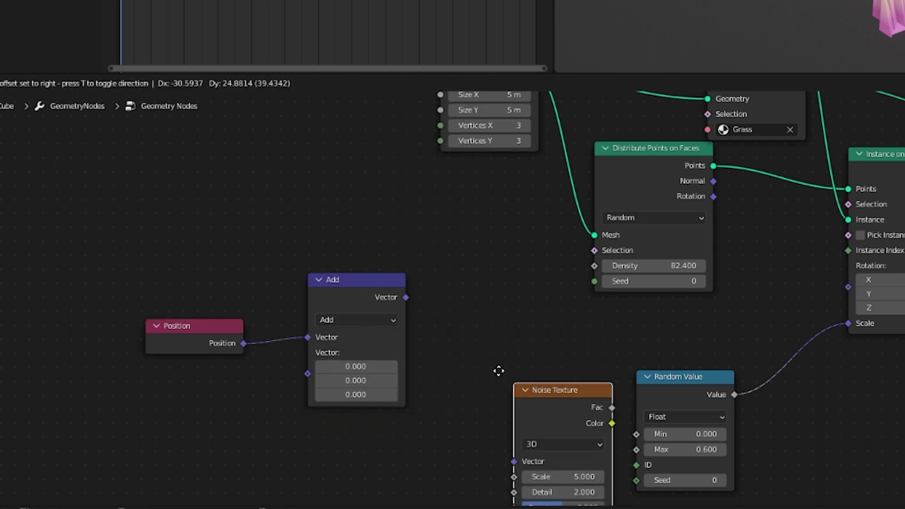
{"action": "left_click", "coordinate": [447, 305]}
{"action": "scroll", "coordinate": [383, 432], "scroll_direction": "up", "scroll_amount": 3, "text": "ctrl"}
{"action": "scroll", "coordinate": [444, 412], "scroll_direction": "down", "scroll_amount": 2, "text": "shift"}
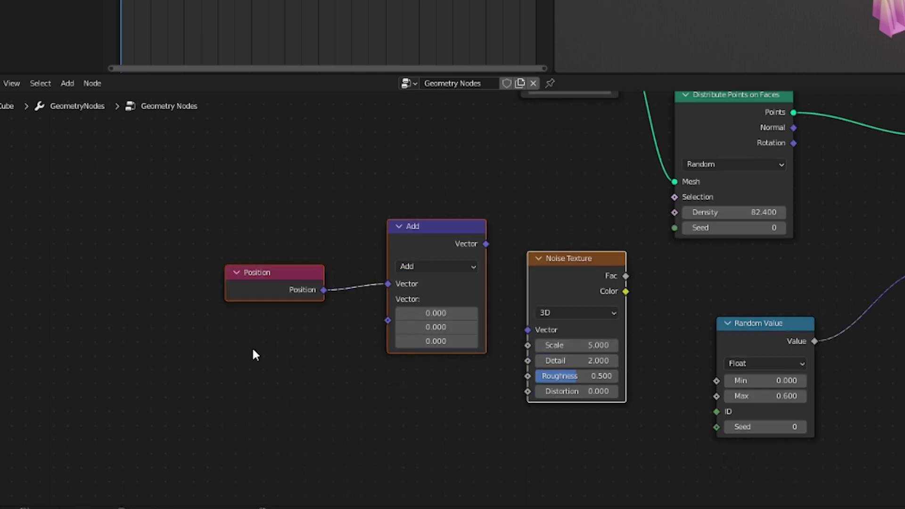
{"action": "left_click_drag", "start_coordinate": [584, 265], "coordinate": [374, 282]}
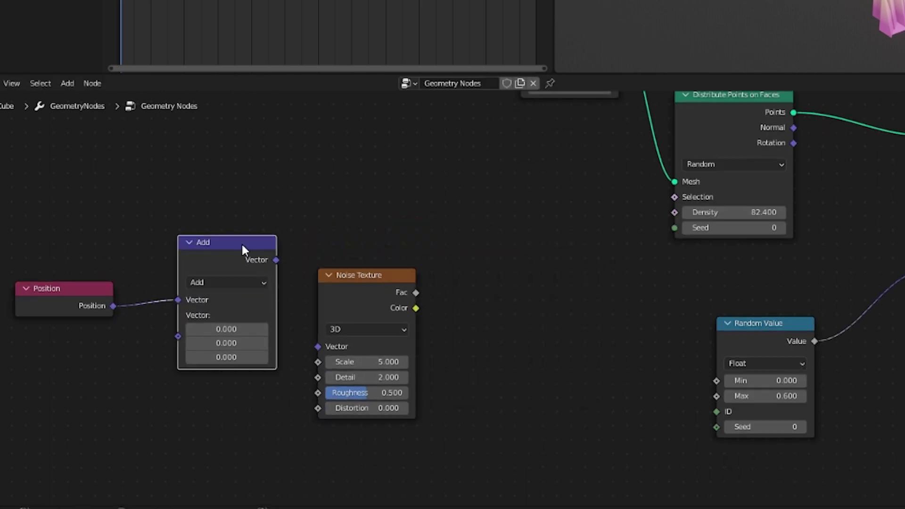
Duplicate the Add node twice beyond the Noise Texture, setting the first copy to Subtract and the second to Scale.
{"action": "key", "text": "shift+d"}
{"action": "left_click", "coordinate": [527, 255]}
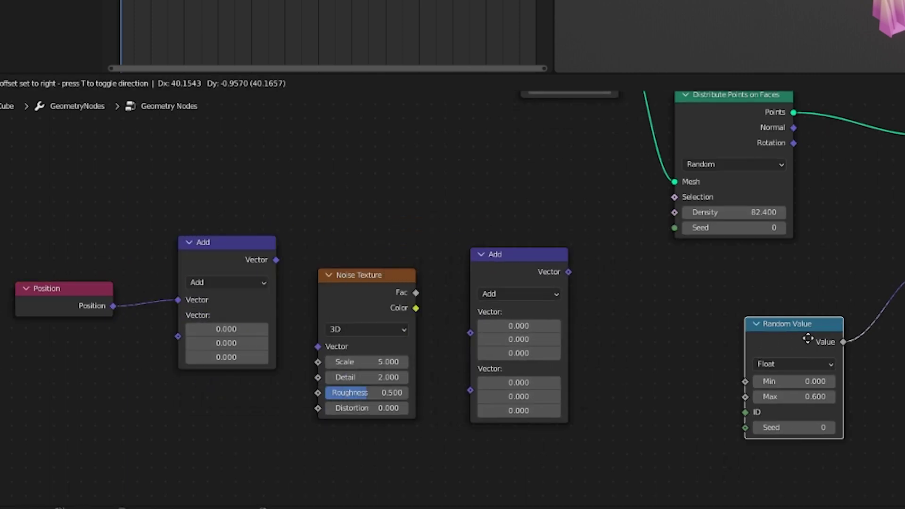
{"action": "left_click", "coordinate": [525, 291]}
{"action": "left_click", "coordinate": [524, 260]}
{"action": "key", "text": "g"}
{"action": "left_click", "coordinate": [657, 267]}
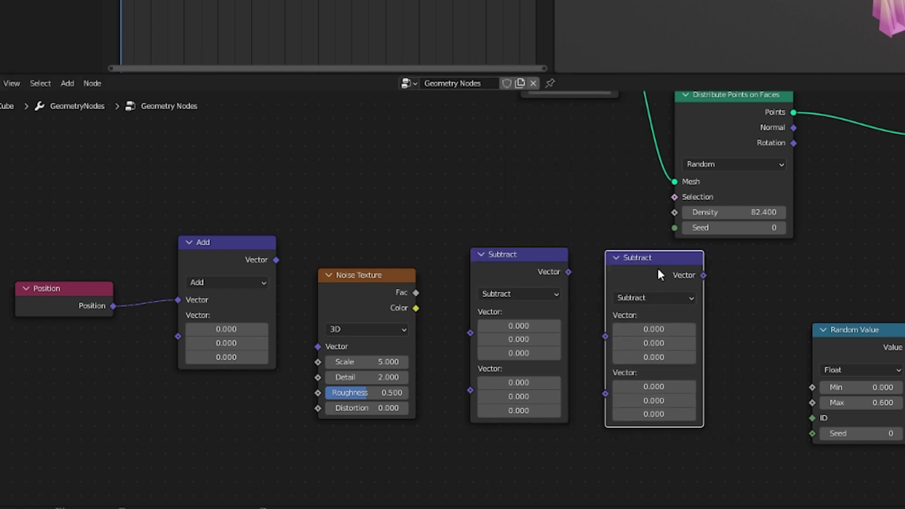
{"action": "left_click", "coordinate": [655, 297]}
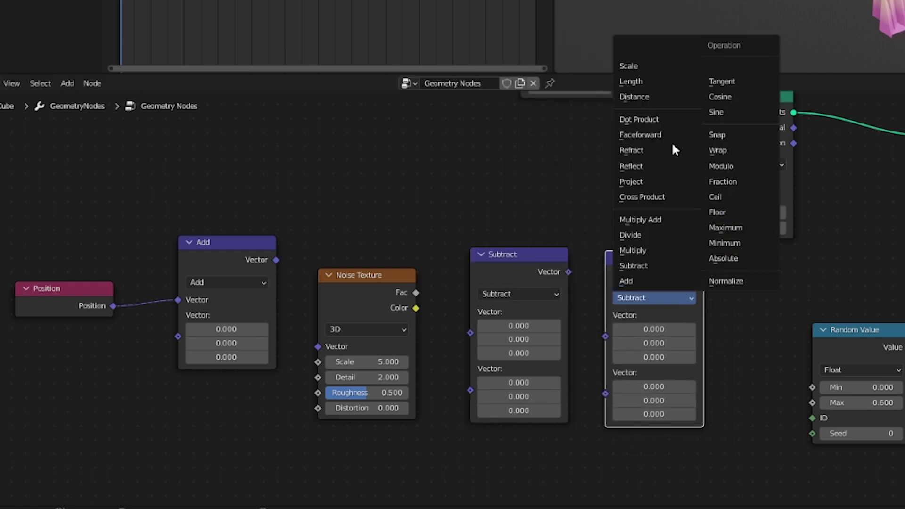
{"action": "left_click", "coordinate": [653, 66]}
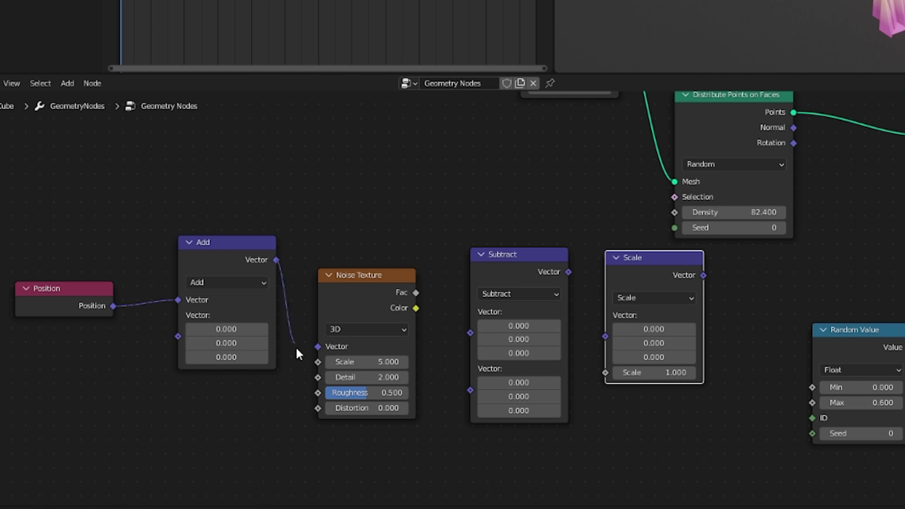
Chain Add, Noise Texture Fac, Subtract and Scale together and connect the result to the Instance on Points Rotation.
{"action": "left_click_drag", "start_coordinate": [461, 337], "coordinate": [467, 333]}
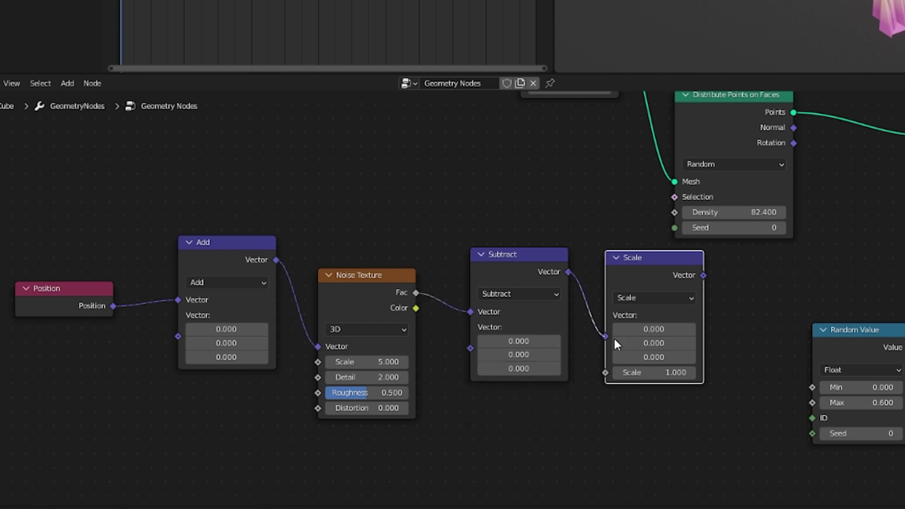
{"action": "left_click_drag", "start_coordinate": [703, 276], "coordinate": [511, 354]}
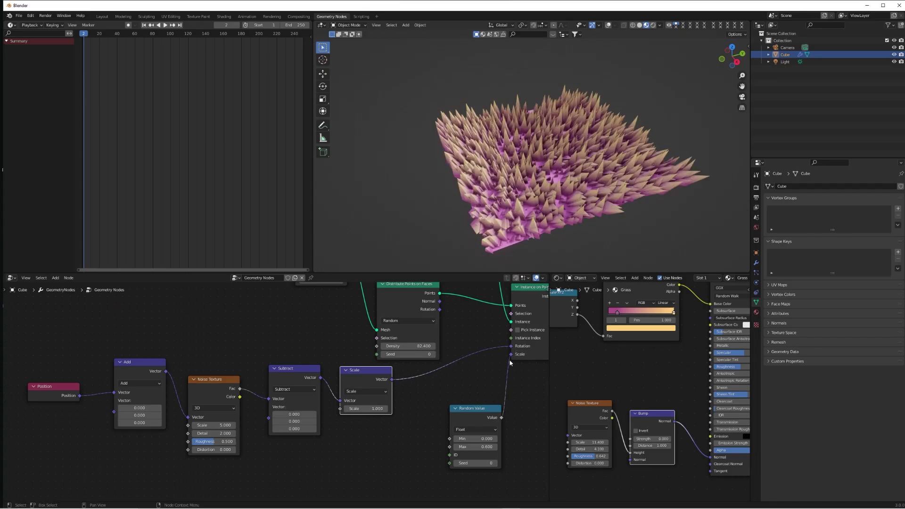
{"action": "left_click_drag", "start_coordinate": [386, 371], "coordinate": [409, 381]}
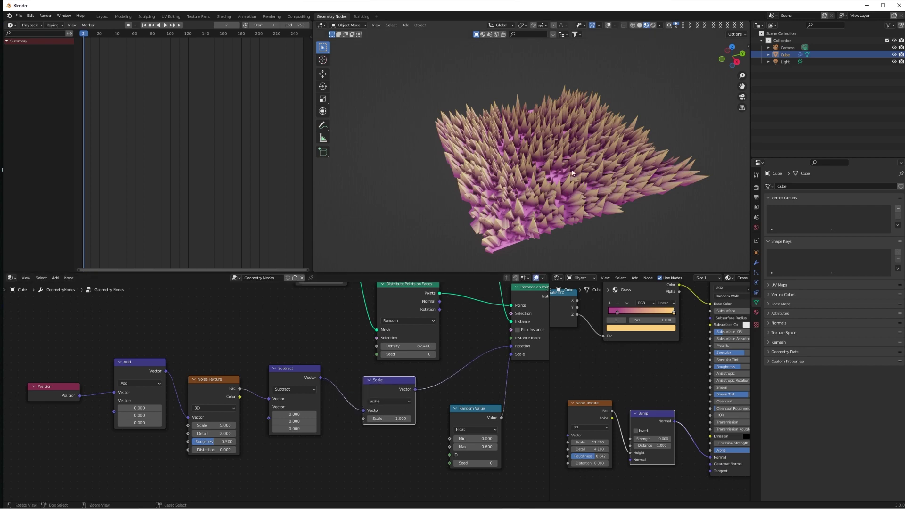
Set all three components of the Subtract node's second vector to 0.5.
{"action": "mouse_move", "coordinate": [572, 173]}
{"action": "middle_mouse_down"}
{"action": "mouse_move", "coordinate": [579, 208]}
{"action": "mouse_move", "coordinate": [571, 174]}
{"action": "middle_mouse_up"}
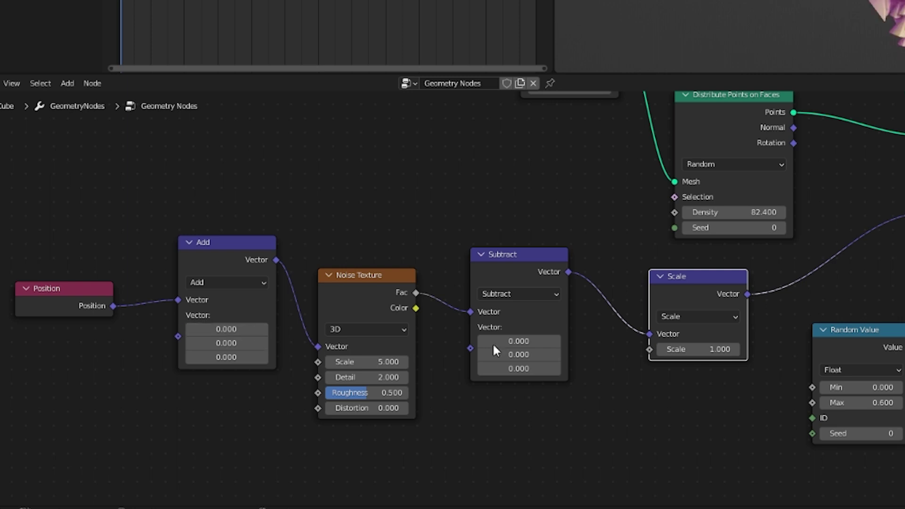
{"action": "key", "text": "Tab"}
{"action": "type", "text": ".5"}
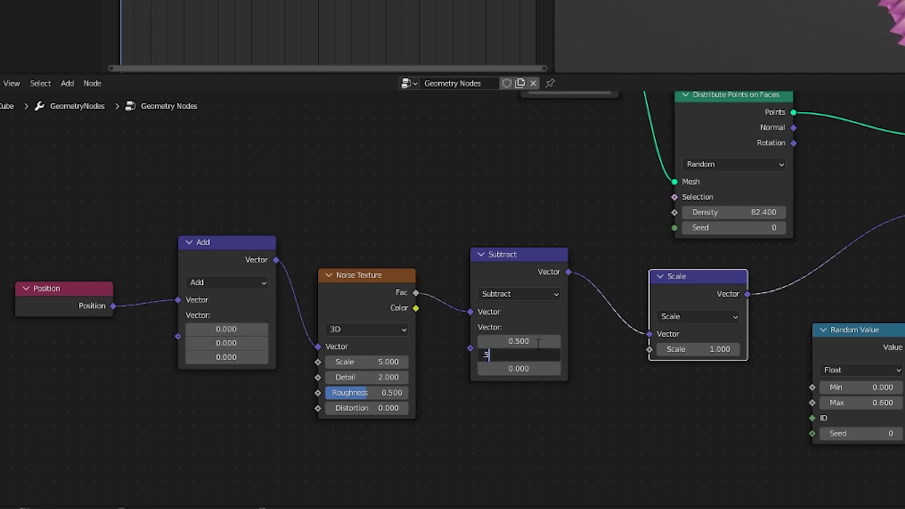
{"action": "key", "text": "Tab"}
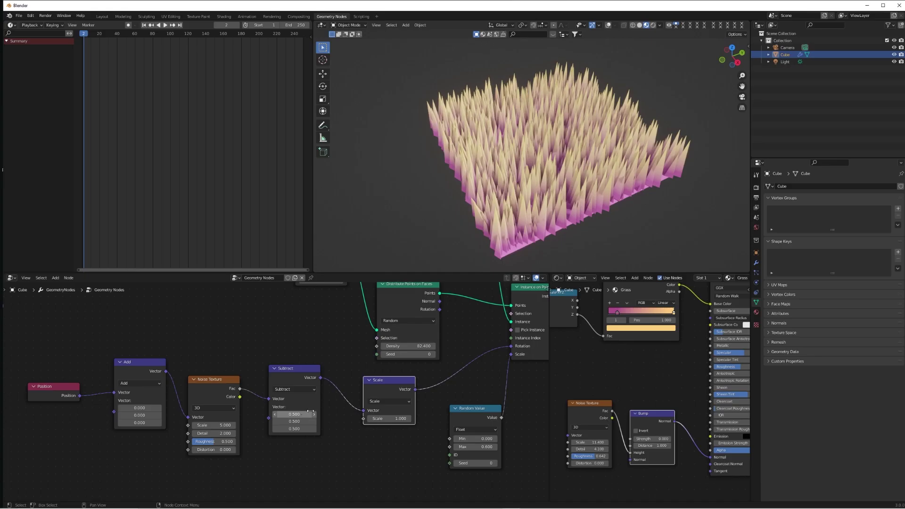
Try shifting the noise with different values in the Add node's second vector, and undo the offset.
{"action": "middle_click_drag", "start_coordinate": [499, 142], "coordinate": [518, 127]}
{"action": "mouse_move", "coordinate": [147, 408]}
{"action": "left_mouse_down"}
{"action": "mouse_move", "coordinate": [177, 408]}
{"action": "mouse_move", "coordinate": [194, 424]}
{"action": "mouse_move", "coordinate": [145, 423]}
{"action": "left_mouse_up"}
{"action": "key", "text": "ctrl+z"}
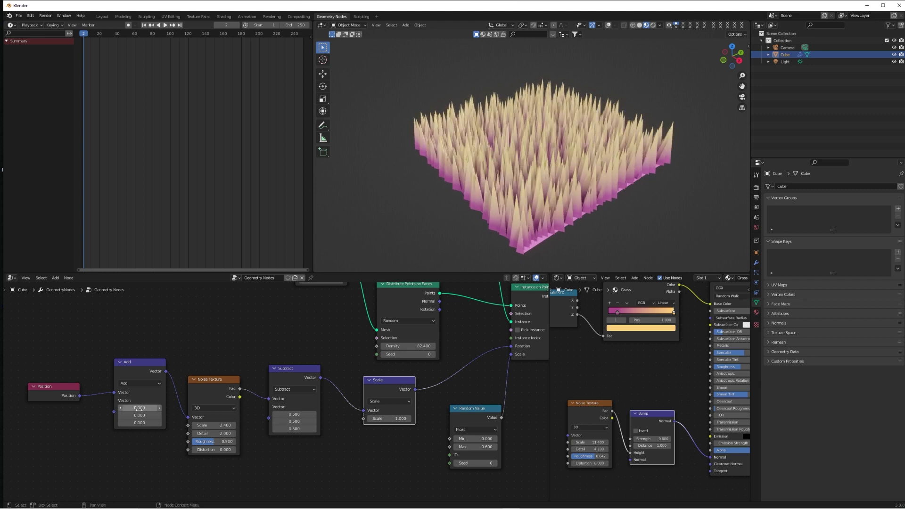
Drive the X component of the Add node's second vector with a #frame-based expression and play the animation.
{"action": "scroll", "coordinate": [86, 441], "scroll_direction": "up", "scroll_amount": 2}
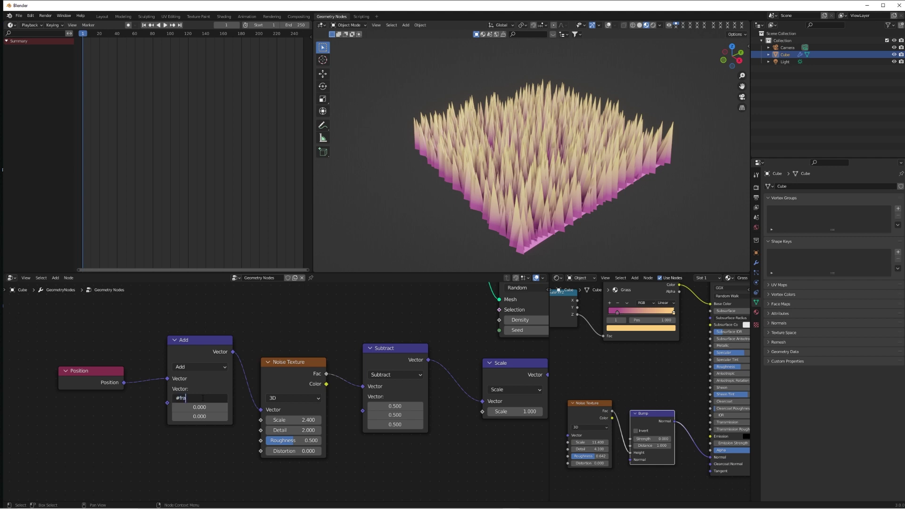
{"action": "key", "text": "Return"}
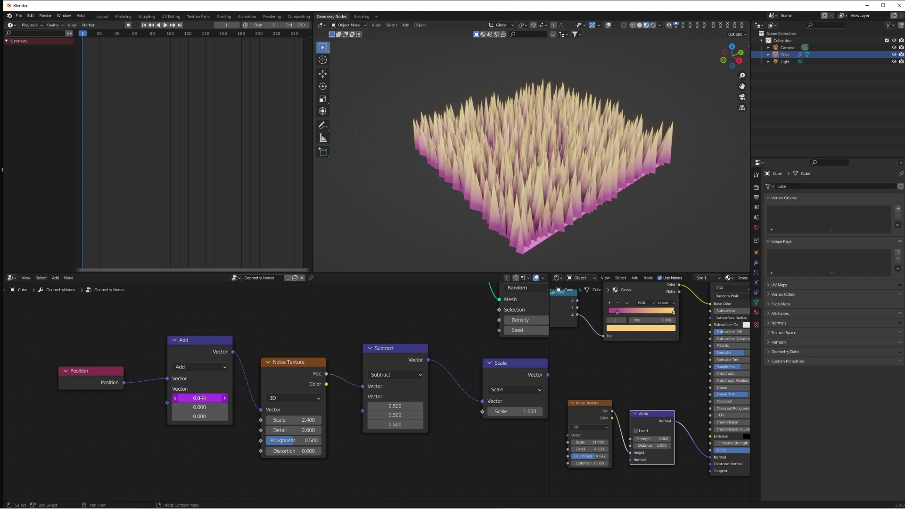
{"action": "key", "text": "space"}
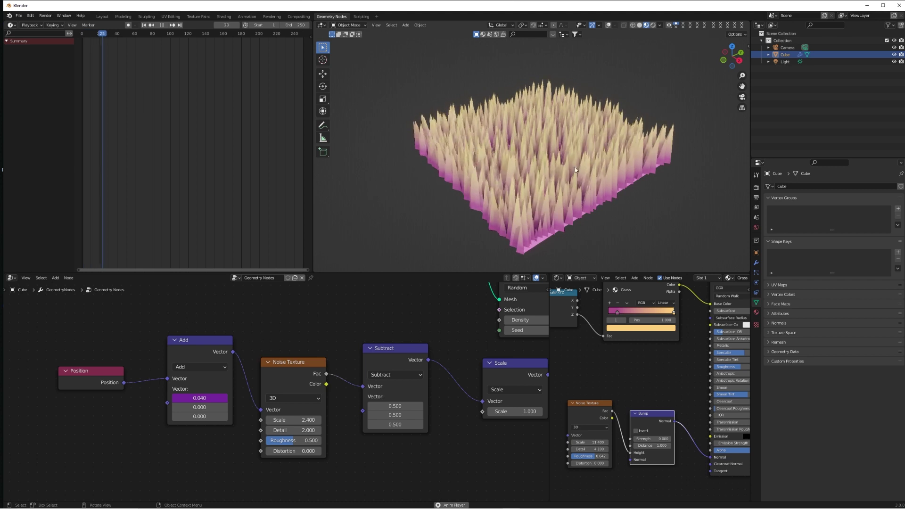
Set the geometry Noise Texture's scale to 2.8 and roughness to 0, and the Scale node's factor to 0.8.
{"action": "middle_click_drag", "start_coordinate": [569, 144], "coordinate": [567, 166]}
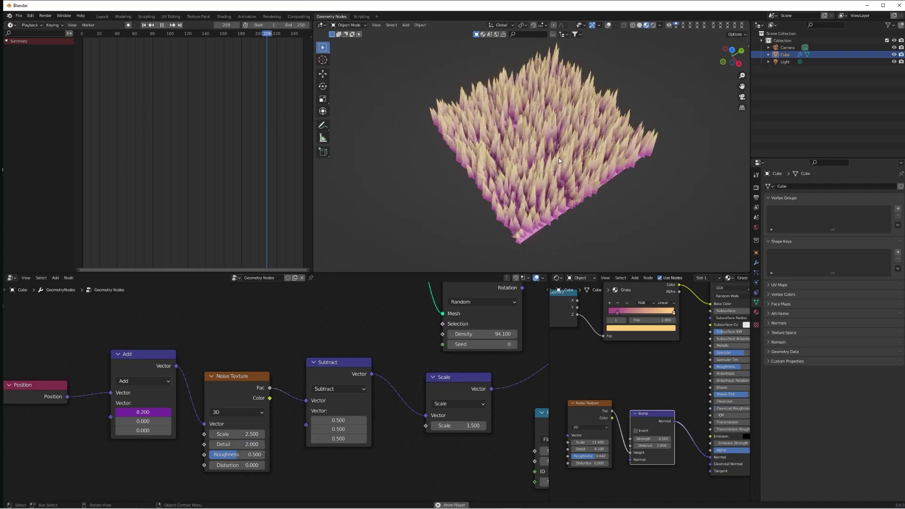
{"action": "scroll", "coordinate": [559, 158], "scroll_direction": "down", "scroll_amount": 3}
{"action": "middle_click_drag", "start_coordinate": [545, 145], "coordinate": [537, 161]}
{"action": "scroll", "coordinate": [517, 190], "scroll_direction": "up", "scroll_amount": 5}
{"action": "scroll", "coordinate": [518, 179], "scroll_direction": "down", "scroll_amount": 5}
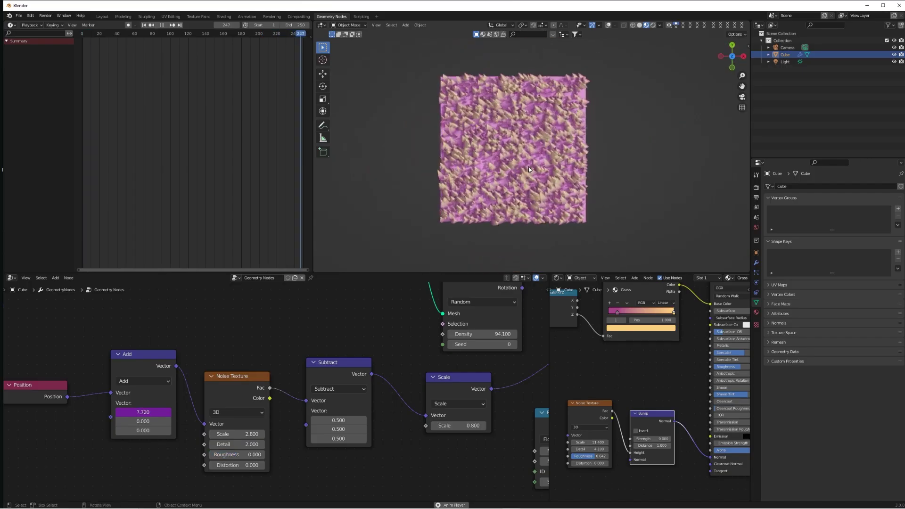
{"action": "scroll", "coordinate": [527, 165], "scroll_direction": "up", "scroll_amount": 1}
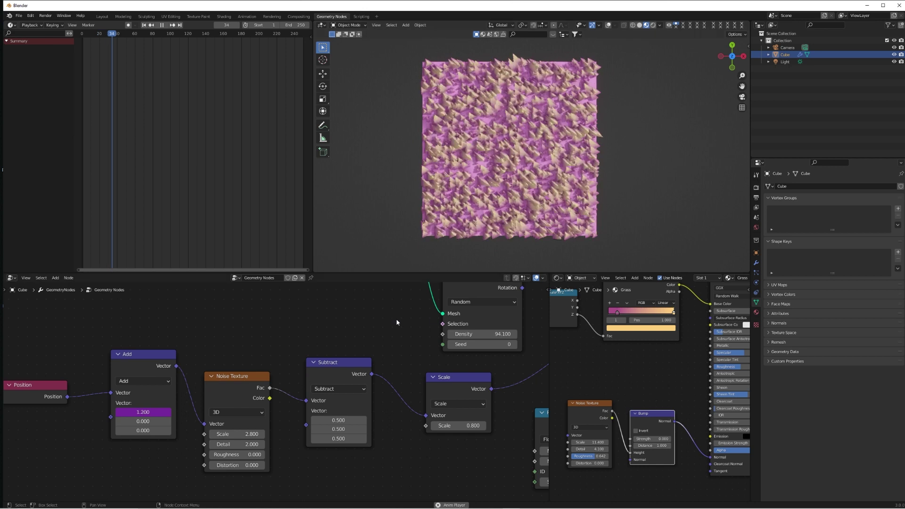
Raise the point distribution density so the cones cover the grid, and set the geometry noise scale to 1.5.
{"action": "scroll", "coordinate": [273, 391], "scroll_direction": "down", "scroll_amount": 2}
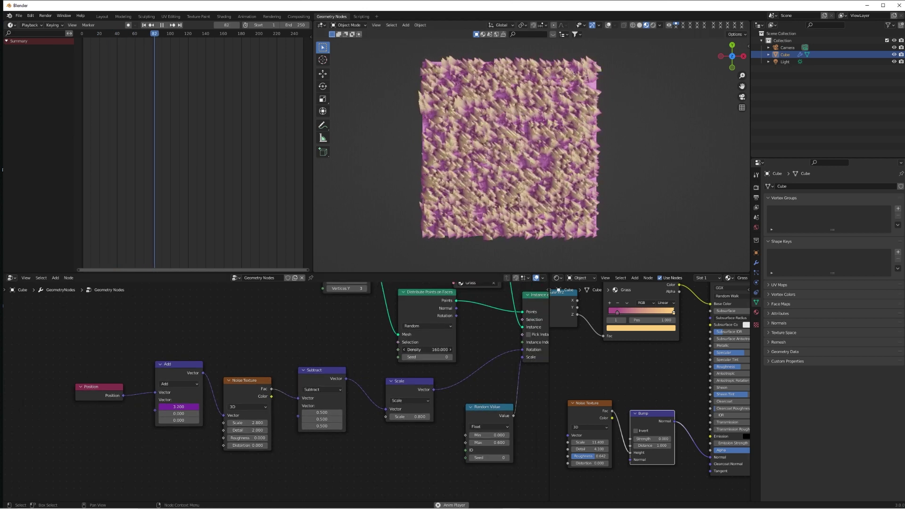
{"action": "middle_click_drag", "start_coordinate": [495, 188], "coordinate": [516, 176]}
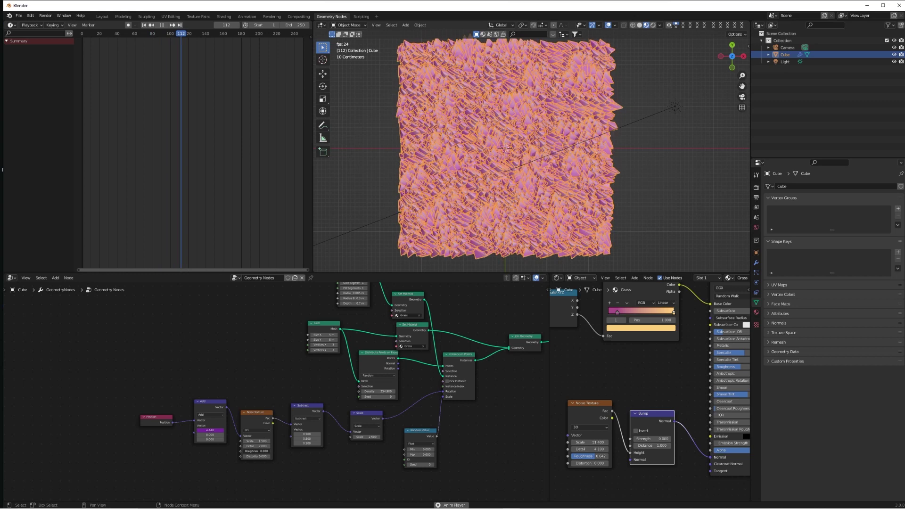
{"action": "middle_click_drag", "start_coordinate": [520, 258], "coordinate": [524, 195]}
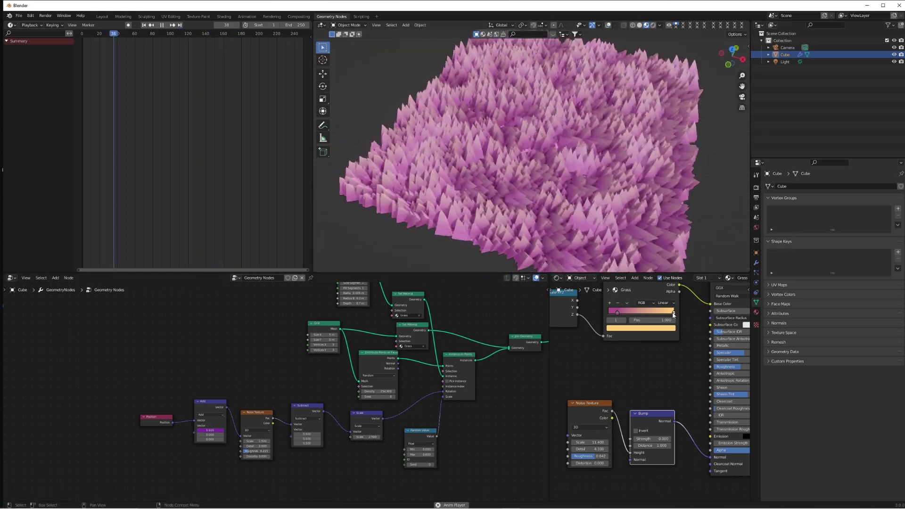
Move the Grass ColorRamp's yellow stop inward to about the middle and the purple stop to about 0.15.
{"action": "left_click_drag", "start_coordinate": [672, 315], "coordinate": [632, 314]}
{"action": "scroll", "coordinate": [578, 237], "scroll_direction": "down", "scroll_amount": 2}
{"action": "middle_click_drag", "start_coordinate": [578, 235], "coordinate": [581, 189]}
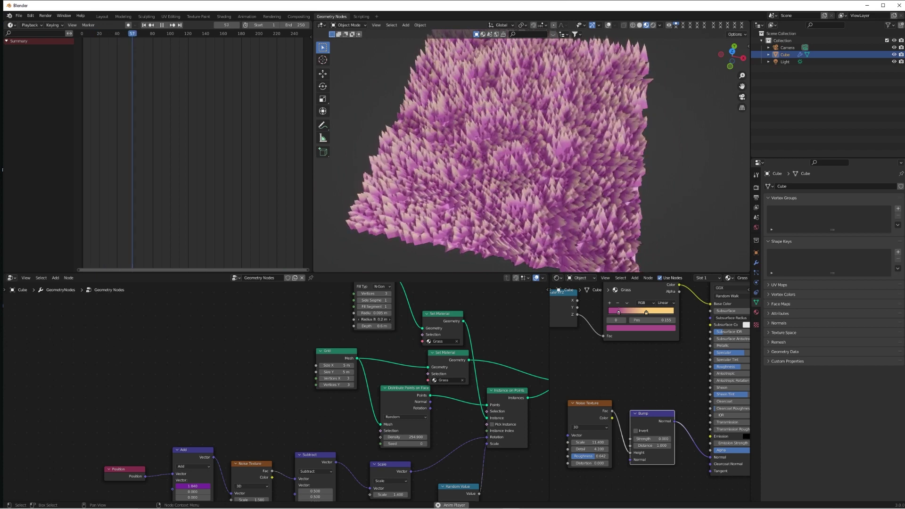
Increase the cone's depth to 0.9 m.
{"action": "left_click", "coordinate": [378, 319]}
{"action": "key", "text": "Escape"}
{"action": "left_click_drag", "start_coordinate": [378, 326], "coordinate": [393, 326]}
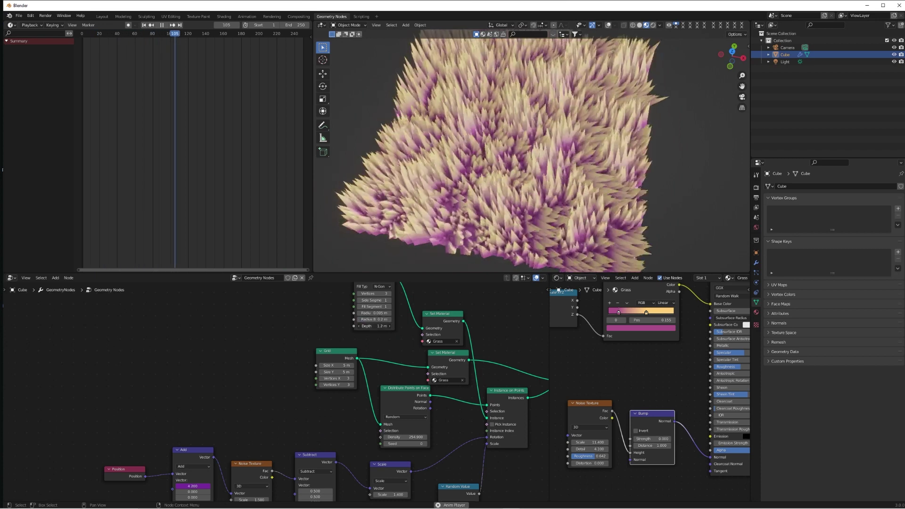
{"action": "middle_click_drag", "start_coordinate": [542, 166], "coordinate": [574, 119]}
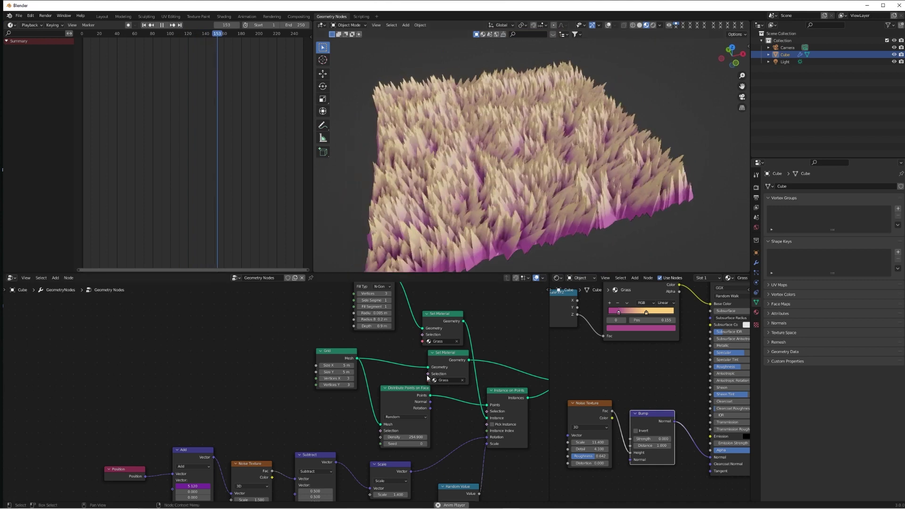
Shrink the grid to about 3 m in X and Y, and set the Random Value range to 0.1–0.7.
{"action": "left_click_drag", "start_coordinate": [337, 365], "coordinate": [306, 365]}
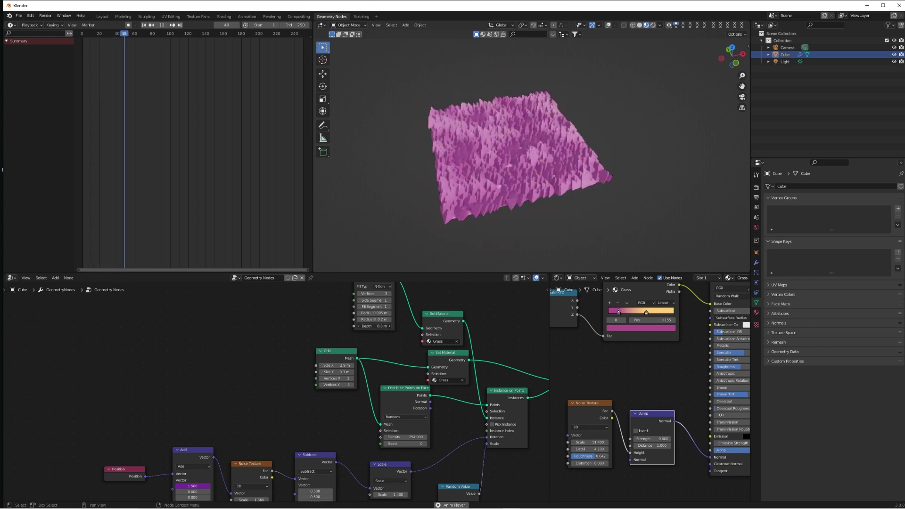
{"action": "scroll", "coordinate": [358, 418], "scroll_direction": "down", "scroll_amount": 3, "text": "shift"}
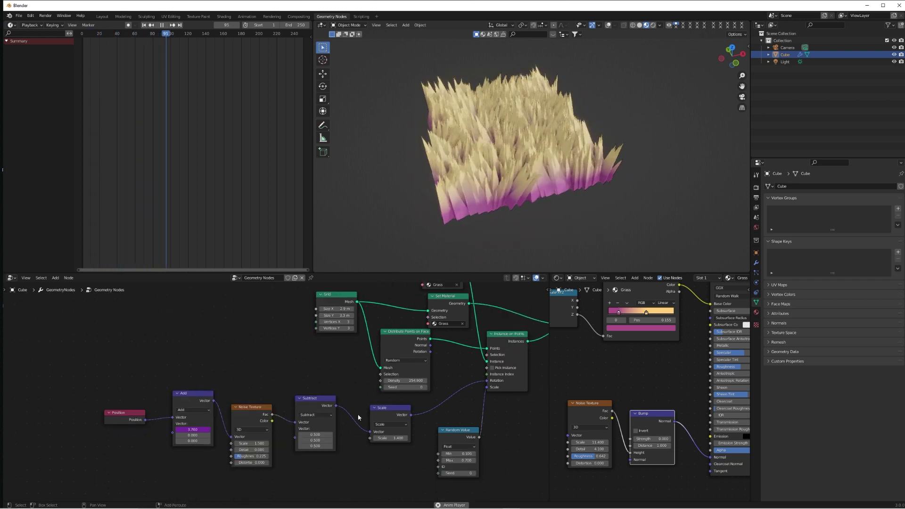
Set the Random Value maximum to 0.4, and add the distributed points' rotation to the scaled noise using a duplicated Add node before Instance on Points.
{"action": "left_click_drag", "start_coordinate": [458, 460], "coordinate": [443, 460]}
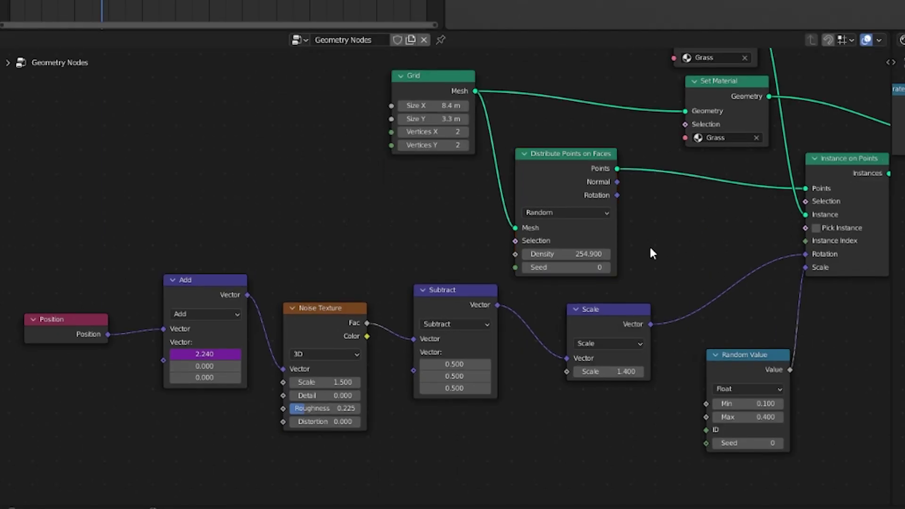
{"action": "key", "text": "shift+d"}
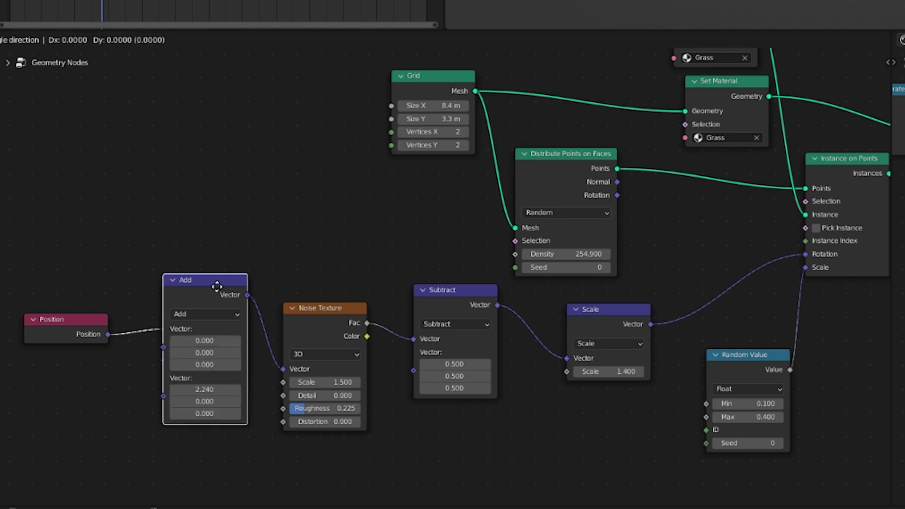
{"action": "left_click", "coordinate": [730, 217]}
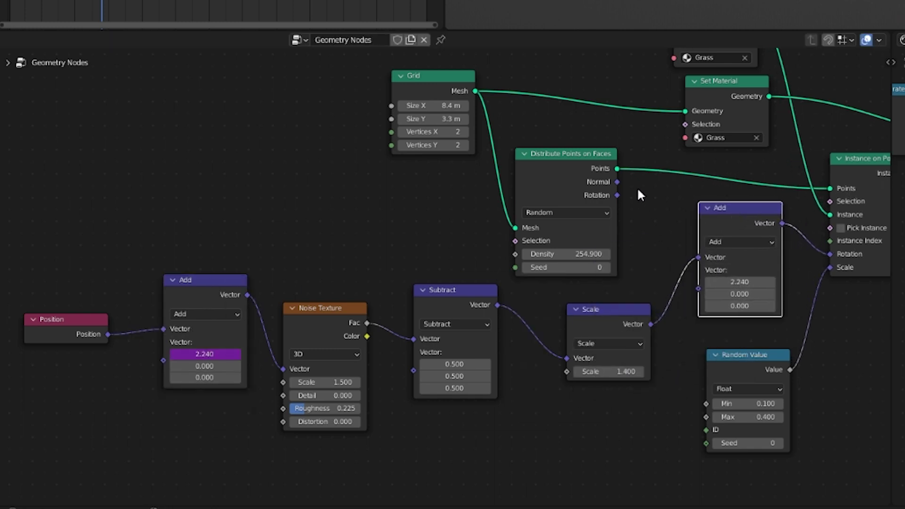
{"action": "left_click_drag", "start_coordinate": [701, 319], "coordinate": [699, 323]}
{"action": "left_click_drag", "start_coordinate": [615, 195], "coordinate": [698, 276]}
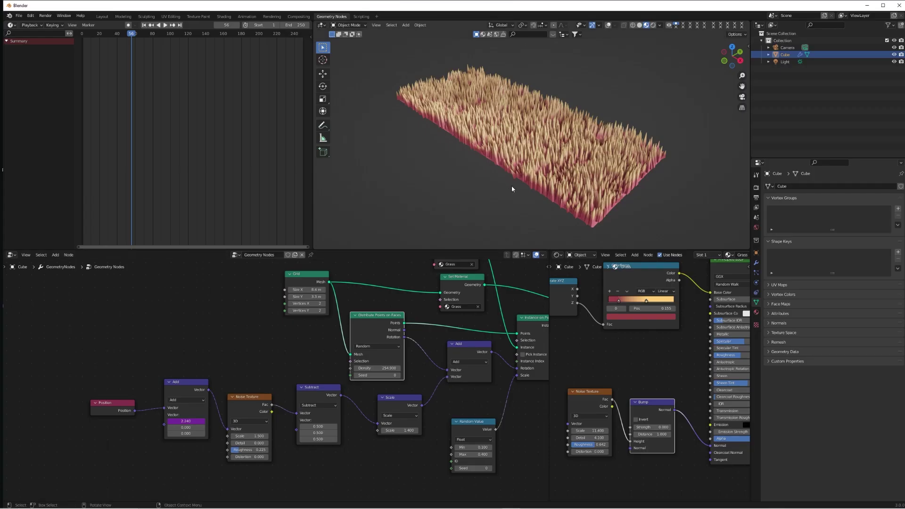
Link the UV Sphere's mesh to Distribute Points on Faces in place of the grid.
{"action": "scroll", "coordinate": [303, 345], "scroll_direction": "up", "scroll_amount": 3, "text": "shift"}
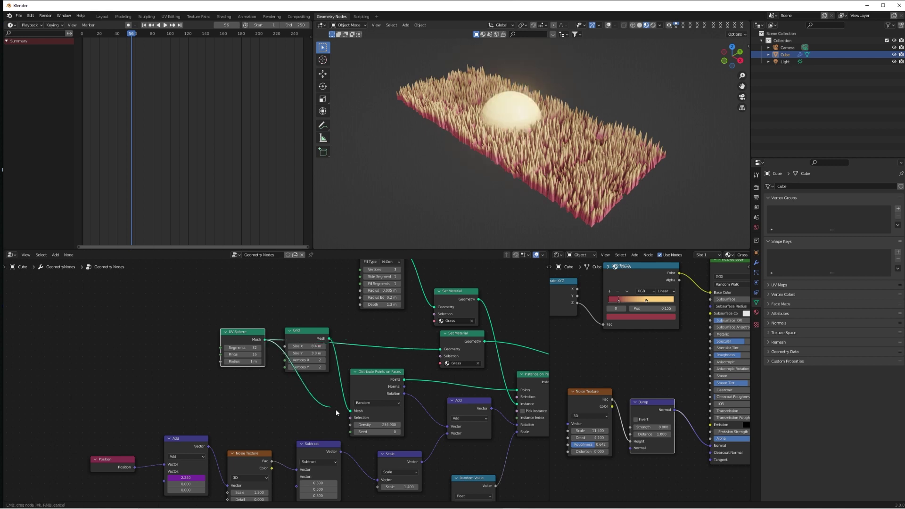
{"action": "left_click_drag", "start_coordinate": [335, 413], "coordinate": [351, 411]}
{"action": "scroll", "coordinate": [500, 103], "scroll_direction": "up", "scroll_amount": 3}
{"action": "middle_click_drag", "start_coordinate": [479, 106], "coordinate": [507, 129], "text": "shift"}
{"action": "scroll", "coordinate": [513, 143], "scroll_direction": "up", "scroll_amount": 3}
{"action": "middle_click_drag", "start_coordinate": [496, 175], "coordinate": [497, 198]}
Play the animation and examine the moving fur on the sphere from several angles and distances.
{"action": "key", "text": "space"}
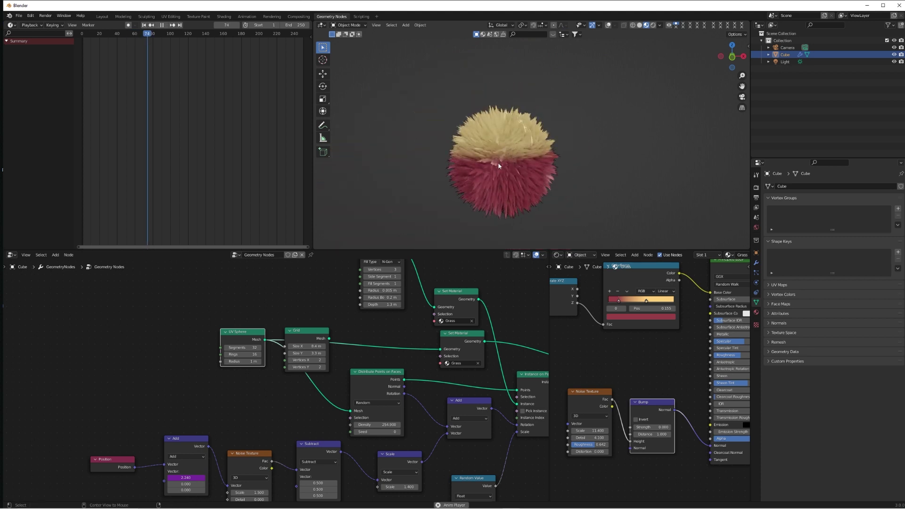
{"action": "scroll", "coordinate": [518, 158], "scroll_direction": "up", "scroll_amount": 3}
{"action": "middle_click_drag", "start_coordinate": [499, 166], "coordinate": [540, 153], "text": "shift"}
{"action": "scroll", "coordinate": [469, 188], "scroll_direction": "down", "scroll_amount": 5}
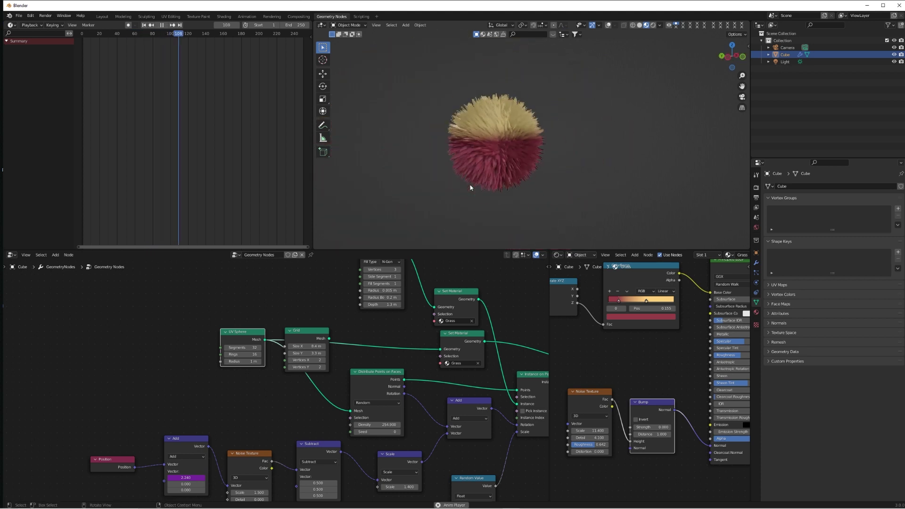
{"action": "middle_click", "coordinate": [475, 148], "text": "alt"}
{"action": "scroll", "coordinate": [497, 158], "scroll_direction": "up", "scroll_amount": 4}
{"action": "middle_click_drag", "start_coordinate": [438, 124], "coordinate": [494, 135], "text": "alt"}
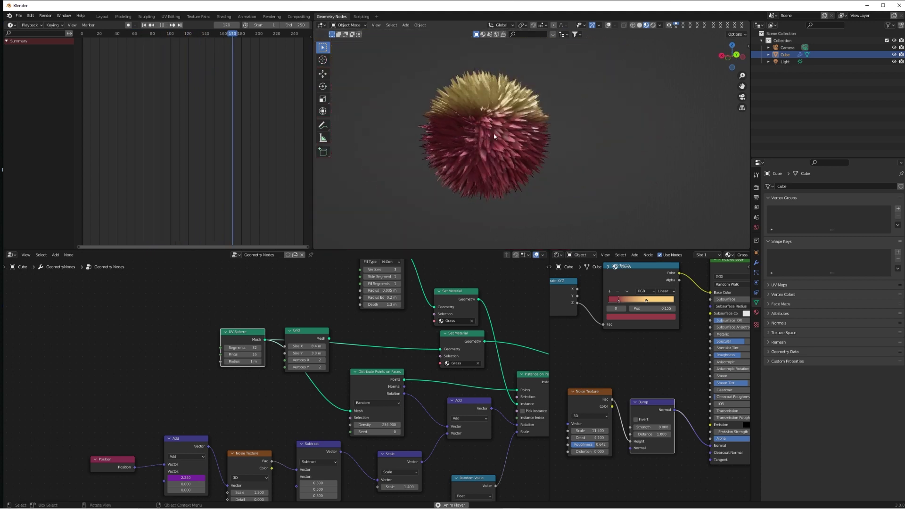
{"action": "scroll", "coordinate": [494, 130], "scroll_direction": "up", "scroll_amount": 4}
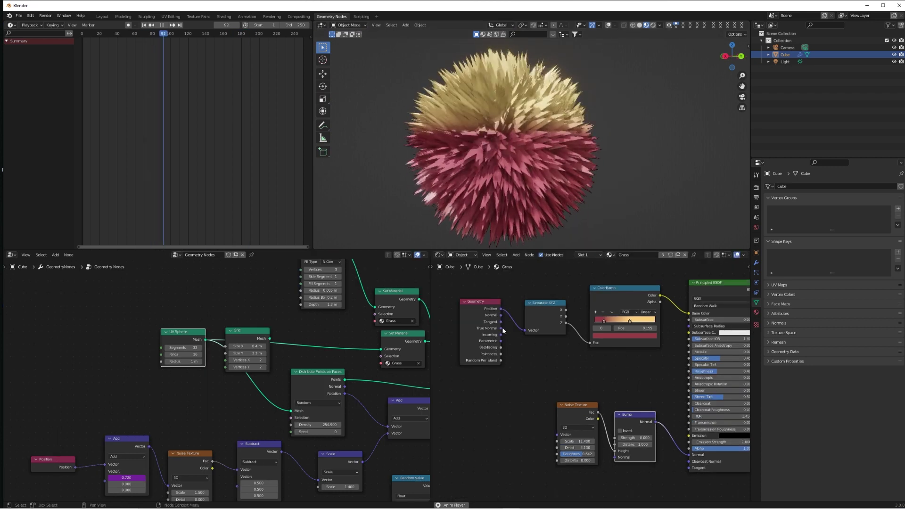
Feed the Geometry node's True Normal into Separate XYZ in the Grass material instead of Position.
{"action": "left_click_drag", "start_coordinate": [501, 328], "coordinate": [524, 331]}
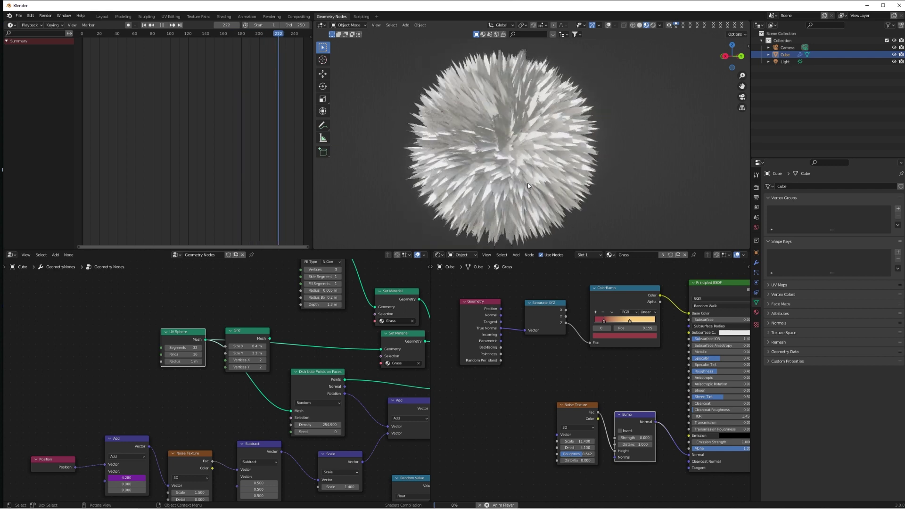
{"action": "scroll", "coordinate": [527, 183], "scroll_direction": "down", "scroll_amount": 1}
{"action": "middle_click_drag", "start_coordinate": [529, 130], "coordinate": [516, 166]}
{"action": "scroll", "coordinate": [536, 157], "scroll_direction": "down", "scroll_amount": 3}
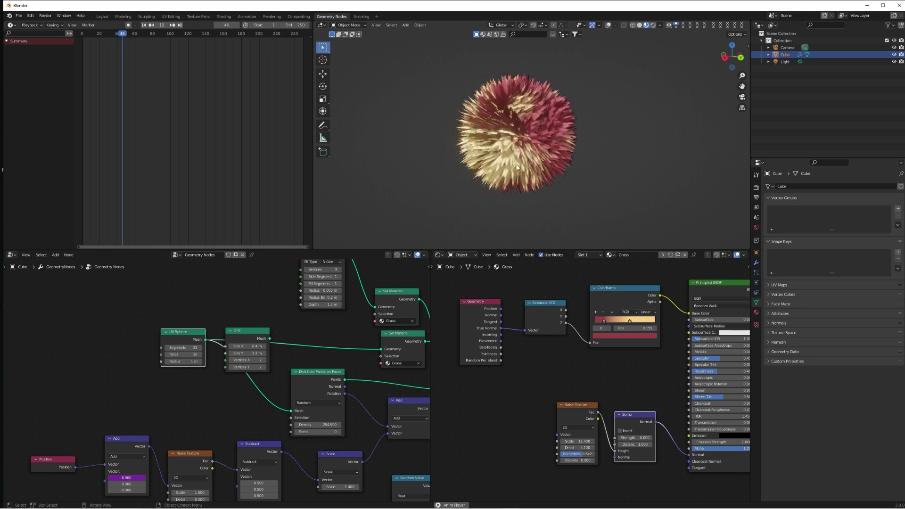
Recolor the Grass ColorRamp's dark red stop mauve, then add a middle stop and give it an orange-red color.
{"action": "left_click", "coordinate": [628, 336]}
{"action": "left_click", "coordinate": [628, 276]}
{"action": "left_click", "coordinate": [595, 312]}
{"action": "left_click", "coordinate": [617, 335]}
{"action": "left_click", "coordinate": [624, 293]}
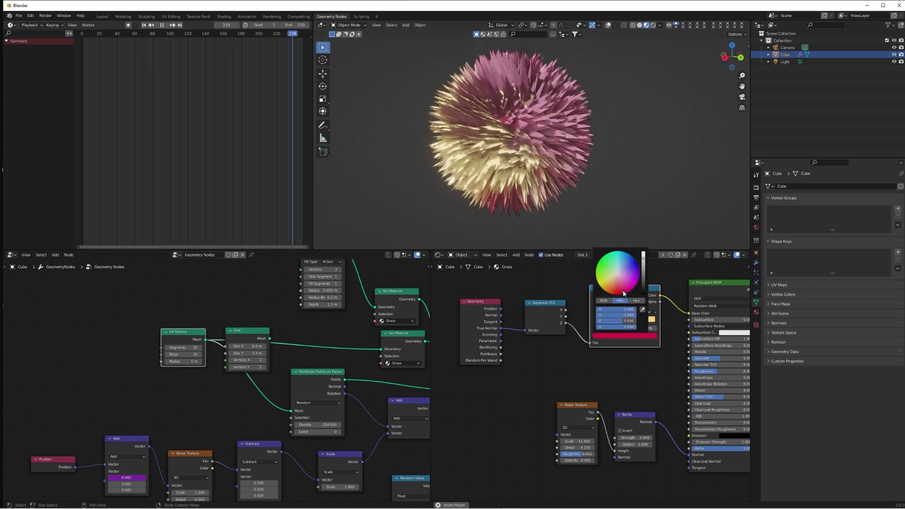
{"action": "middle_click_drag", "start_coordinate": [603, 130], "coordinate": [560, 152]}
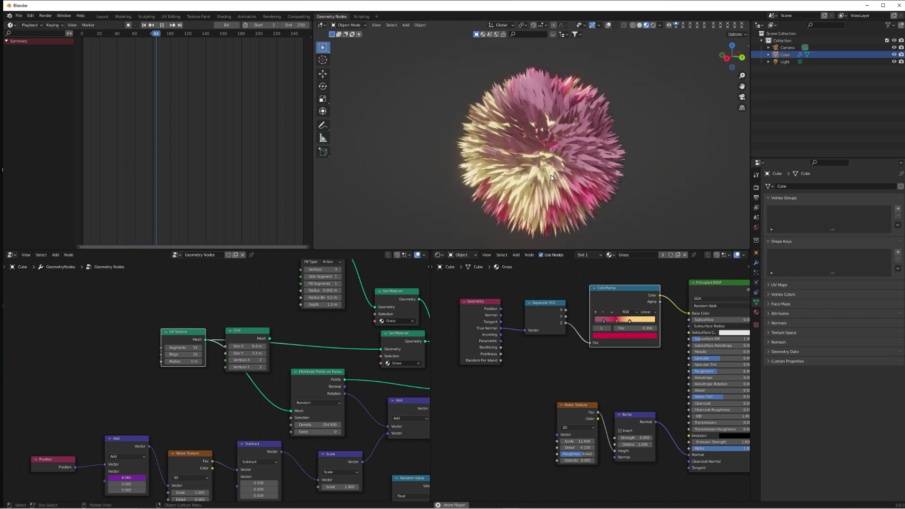
{"action": "left_click", "coordinate": [622, 335]}
{"action": "left_click_drag", "start_coordinate": [623, 282], "coordinate": [619, 290]}
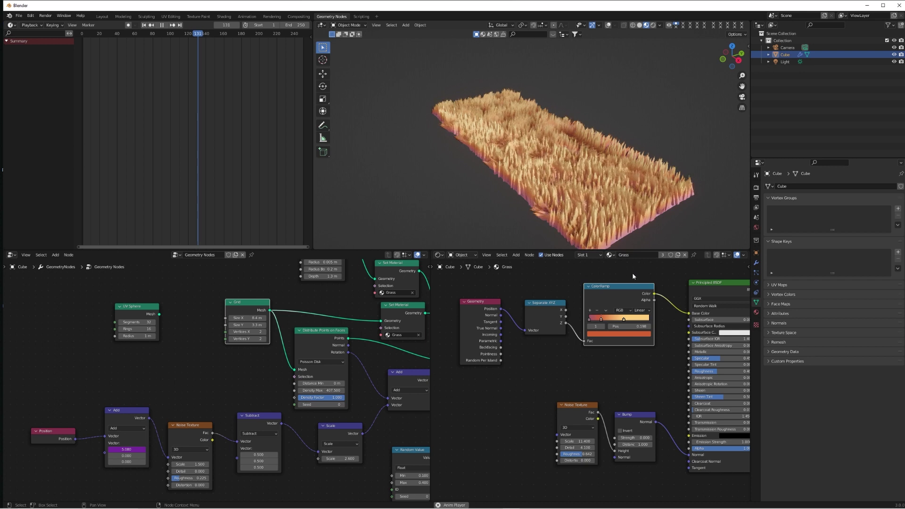
Make room after the ColorRamp and insert a Hue Saturation Value node between it and the Principled BSDF's base color.
{"action": "left_click_drag", "start_coordinate": [632, 272], "coordinate": [459, 326]}
{"action": "left_click_drag", "start_coordinate": [536, 313], "coordinate": [468, 317]}
{"action": "key", "text": "shift+a"}
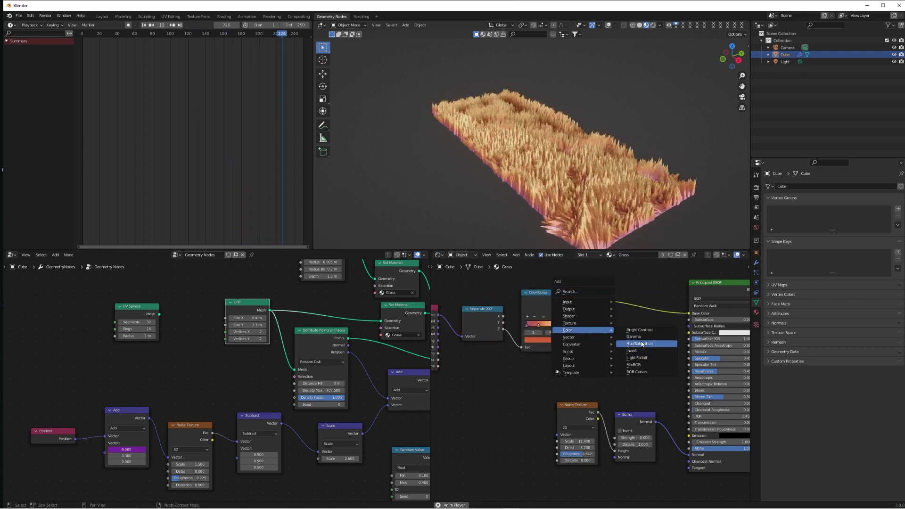
{"action": "left_click", "coordinate": [639, 344]}
{"action": "left_click", "coordinate": [621, 325]}
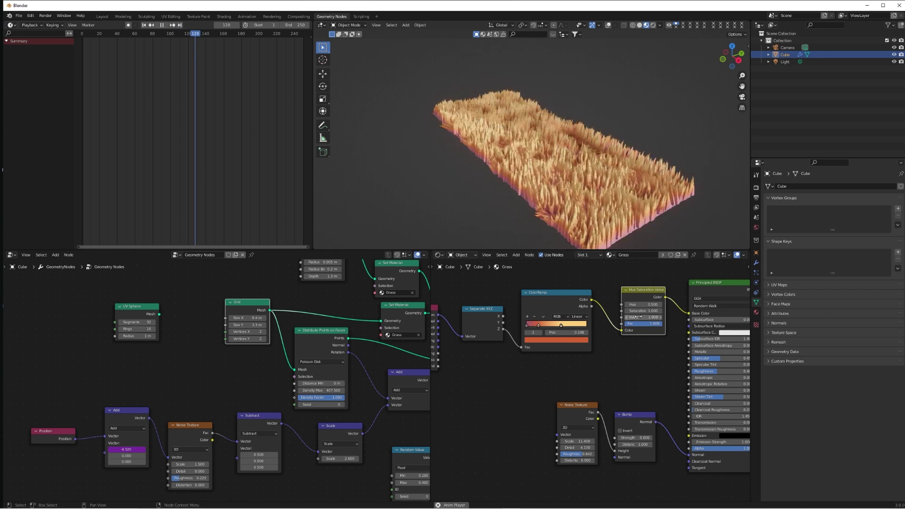
Try different hue shifts on the Hue Saturation Value node, ending at 0.2.
{"action": "left_click_drag", "start_coordinate": [641, 305], "coordinate": [571, 305]}
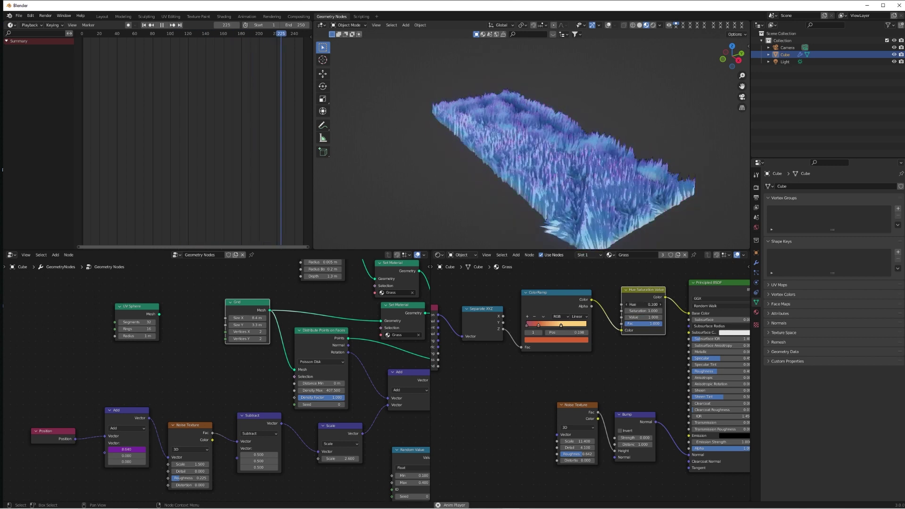
{"action": "mouse_move", "coordinate": [641, 304]}
{"action": "left_mouse_down"}
{"action": "mouse_move", "coordinate": [661, 304]}
{"action": "mouse_move", "coordinate": [651, 304]}
{"action": "left_mouse_up"}
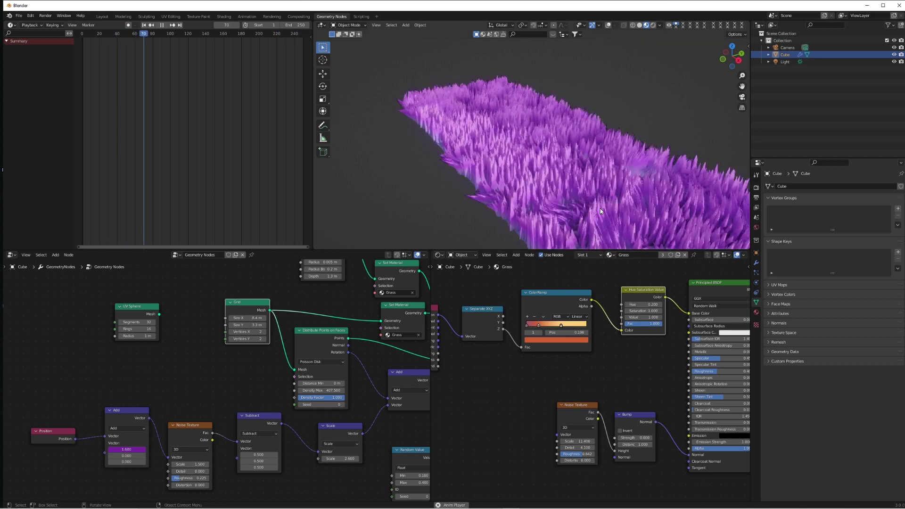
{"action": "middle_click_drag", "start_coordinate": [598, 231], "coordinate": [517, 160]}
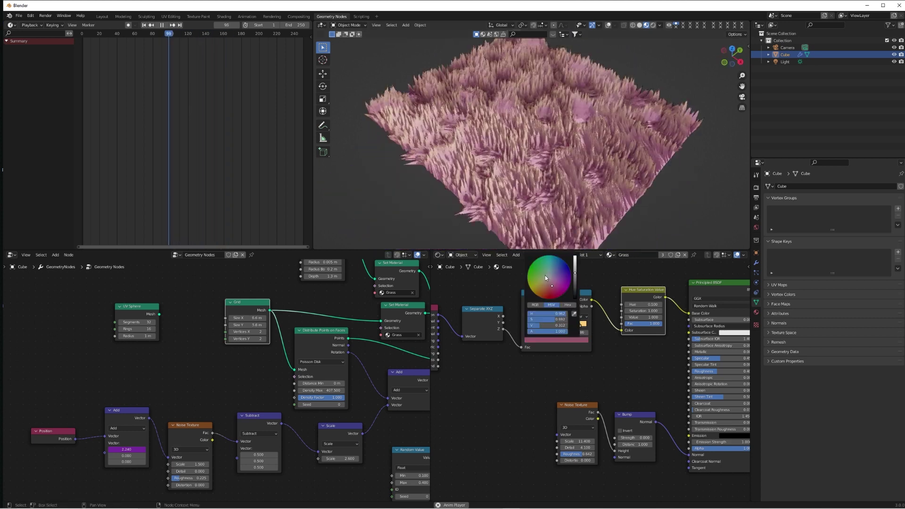
Color the ColorRamp as a dark-to-light green gradient, moving the dark green stop close to the start.
{"action": "left_click_drag", "start_coordinate": [545, 276], "coordinate": [575, 282]}
{"action": "left_click", "coordinate": [556, 339]}
{"action": "mouse_move", "coordinate": [537, 325]}
{"action": "left_mouse_down"}
{"action": "mouse_move", "coordinate": [567, 327]}
{"action": "mouse_move", "coordinate": [530, 326]}
{"action": "left_mouse_up"}
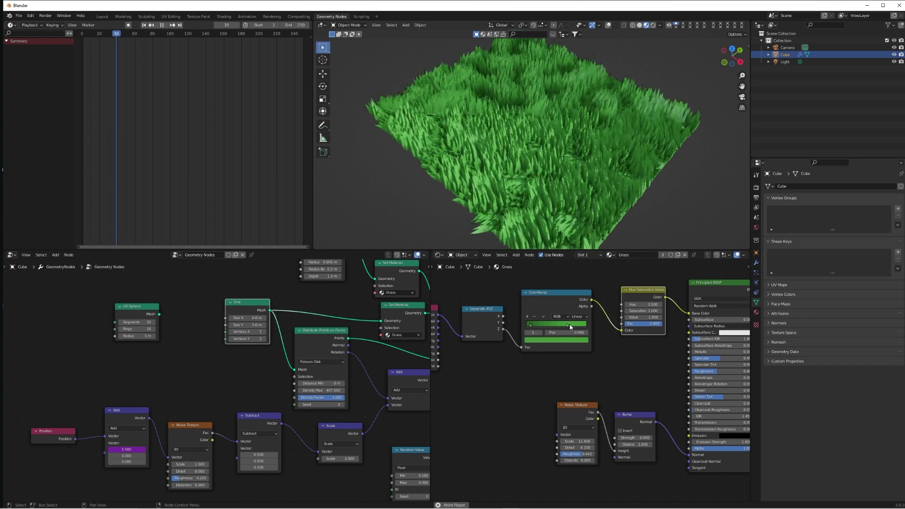
{"action": "left_click", "coordinate": [556, 339]}
{"action": "left_click", "coordinate": [536, 278]}
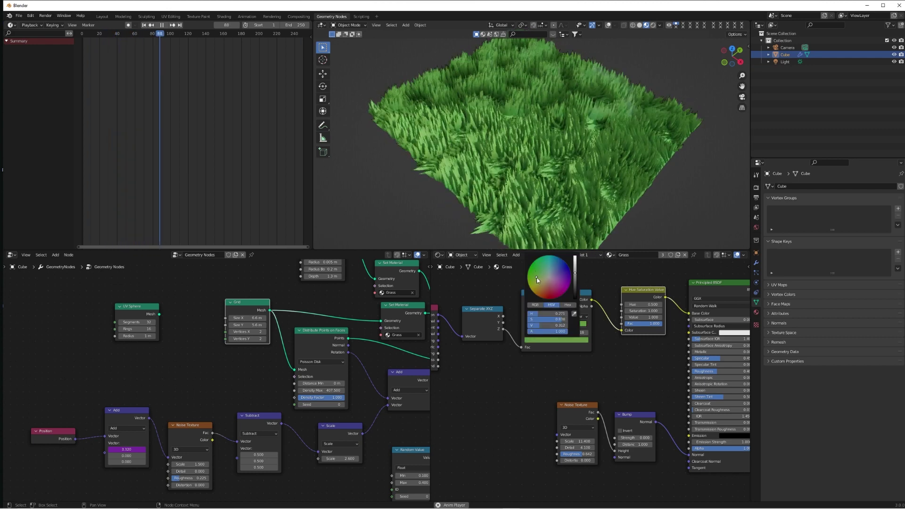
Scale the grass object along the Z axis.
{"action": "middle_click_drag", "start_coordinate": [522, 172], "coordinate": [532, 153]}
{"action": "left_click", "coordinate": [645, 76]}
{"action": "scroll", "coordinate": [542, 172], "scroll_direction": "up", "scroll_amount": 4}
{"action": "key", "text": "s"}
{"action": "key", "text": "z"}
{"action": "left_click", "coordinate": [571, 109]}
Examine the green grass up close and from above, playing the animation to check its motion.
{"action": "middle_click_drag", "start_coordinate": [571, 112], "coordinate": [533, 141]}
{"action": "scroll", "coordinate": [550, 174], "scroll_direction": "down", "scroll_amount": 4}
{"action": "middle_click_drag", "start_coordinate": [567, 168], "coordinate": [514, 179]}
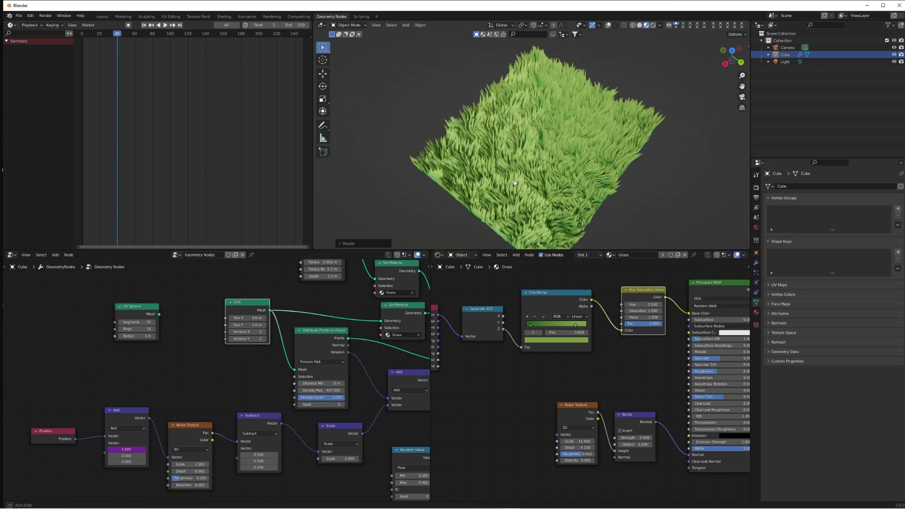
{"action": "scroll", "coordinate": [518, 179], "scroll_direction": "up", "scroll_amount": 4}
{"action": "middle_click_drag", "start_coordinate": [599, 174], "coordinate": [636, 212]}
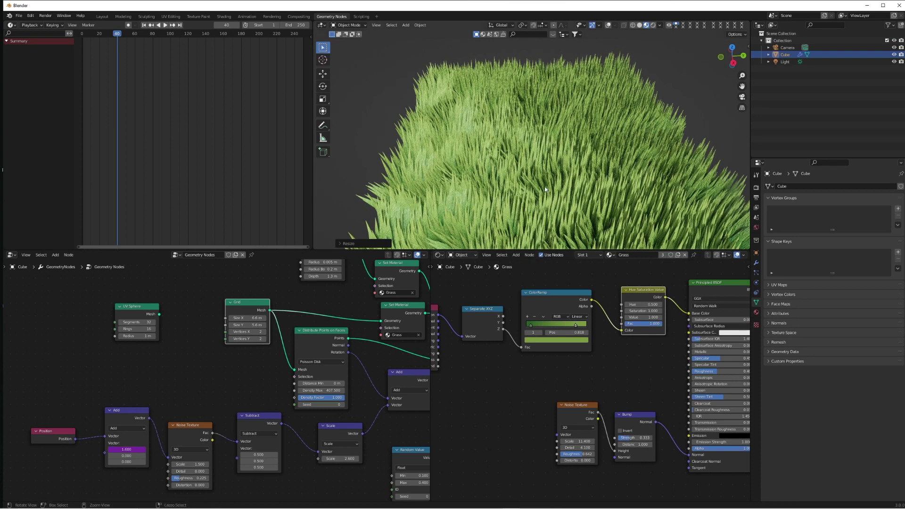
{"action": "scroll", "coordinate": [615, 191], "scroll_direction": "up", "scroll_amount": 5}
{"action": "middle_click_drag", "start_coordinate": [615, 192], "coordinate": [573, 156]}
{"action": "key", "text": "space"}
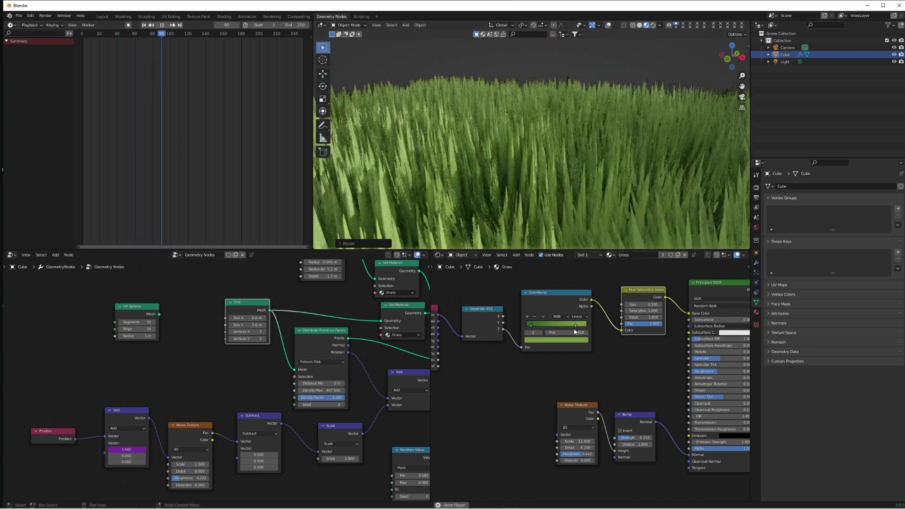
{"action": "middle_click_drag", "start_coordinate": [570, 218], "coordinate": [598, 233]}
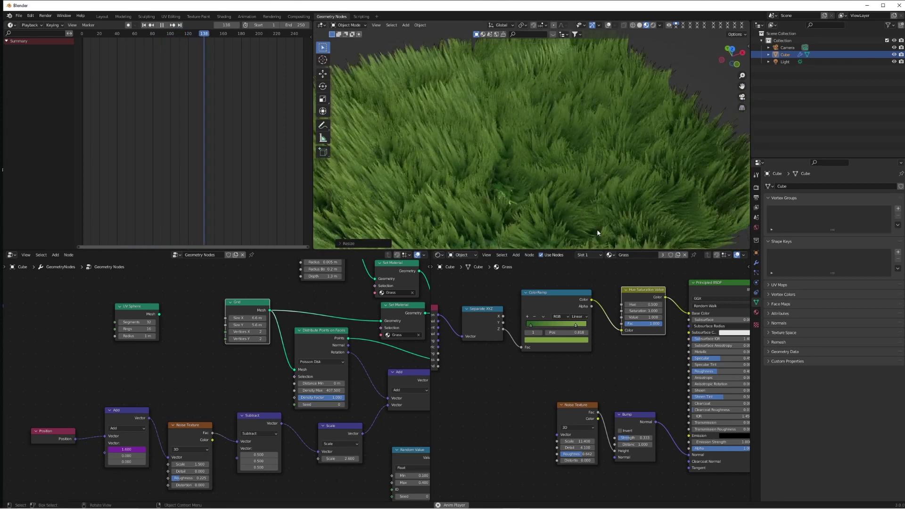
{"action": "scroll", "coordinate": [597, 233], "scroll_direction": "down", "scroll_amount": 5}
Recolor the ColorRamp's light green stop bright red.
{"action": "left_click", "coordinate": [574, 339]}
{"action": "left_click_drag", "start_coordinate": [542, 290], "coordinate": [575, 258]}
{"action": "middle_click_drag", "start_coordinate": [593, 194], "coordinate": [574, 151]}
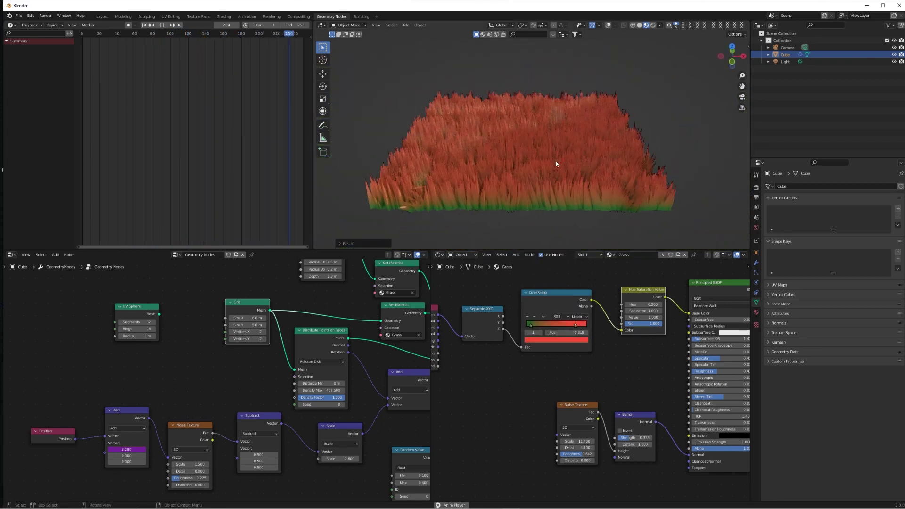
{"action": "scroll", "coordinate": [534, 153], "scroll_direction": "up", "scroll_amount": 4}
{"action": "middle_click_drag", "start_coordinate": [507, 139], "coordinate": [573, 210]}
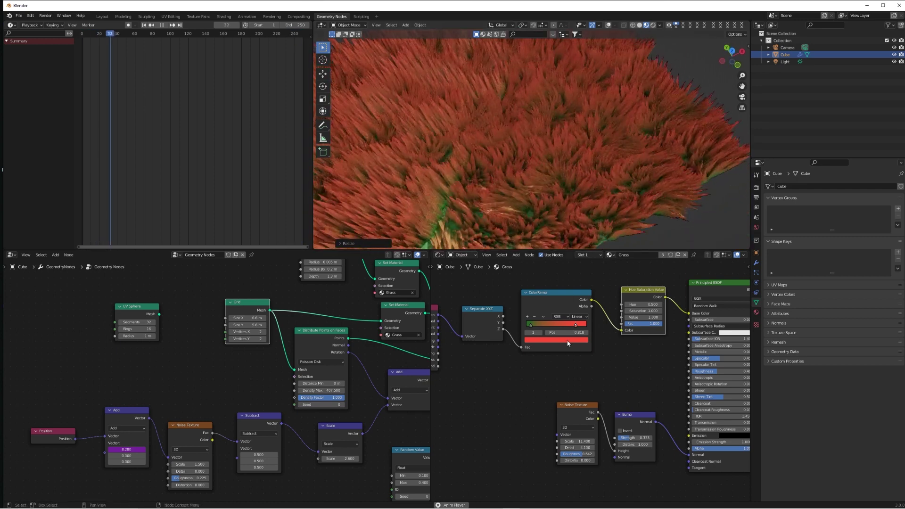
Move the ColorRamp's red stop to 1.0 and its green stop to about 0.35.
{"action": "left_click_drag", "start_coordinate": [575, 326], "coordinate": [586, 327]}
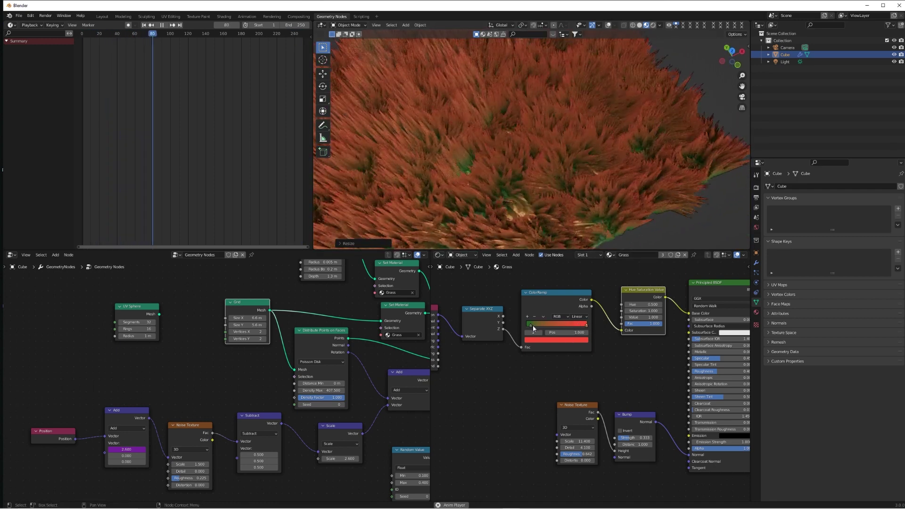
{"action": "left_click_drag", "start_coordinate": [532, 326], "coordinate": [547, 326]}
{"action": "scroll", "coordinate": [517, 151], "scroll_direction": "down", "scroll_amount": 4}
{"action": "middle_click_drag", "start_coordinate": [517, 151], "coordinate": [607, 201]}
{"action": "scroll", "coordinate": [504, 133], "scroll_direction": "up", "scroll_amount": 4}
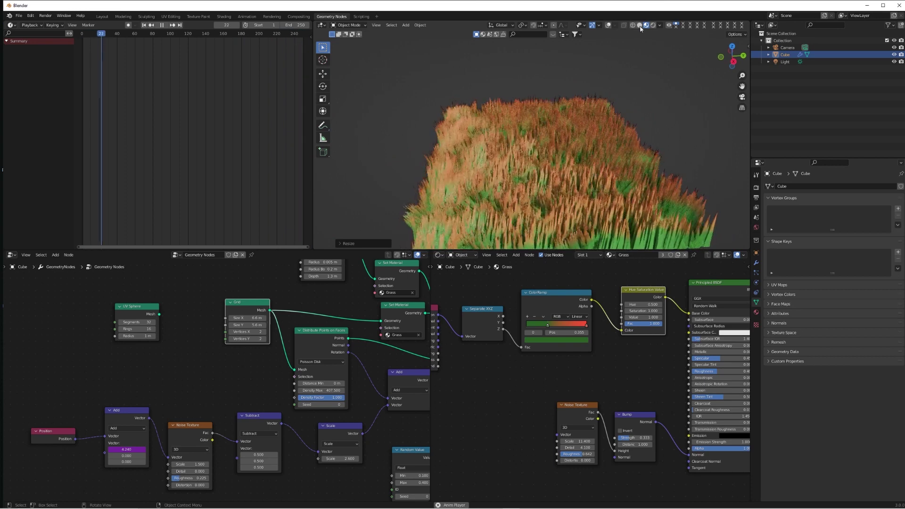